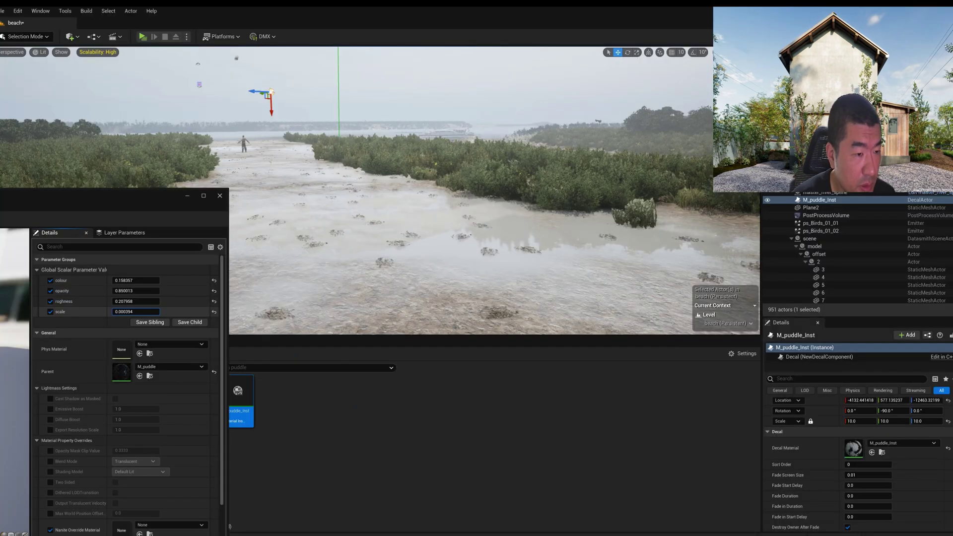
Adjust the scale parameter of the M_puddle_Inst material instance and inspect the puddles across the beach
{"action": "left_click_drag", "start_coordinate": [135, 312], "coordinate": [121, 280]}
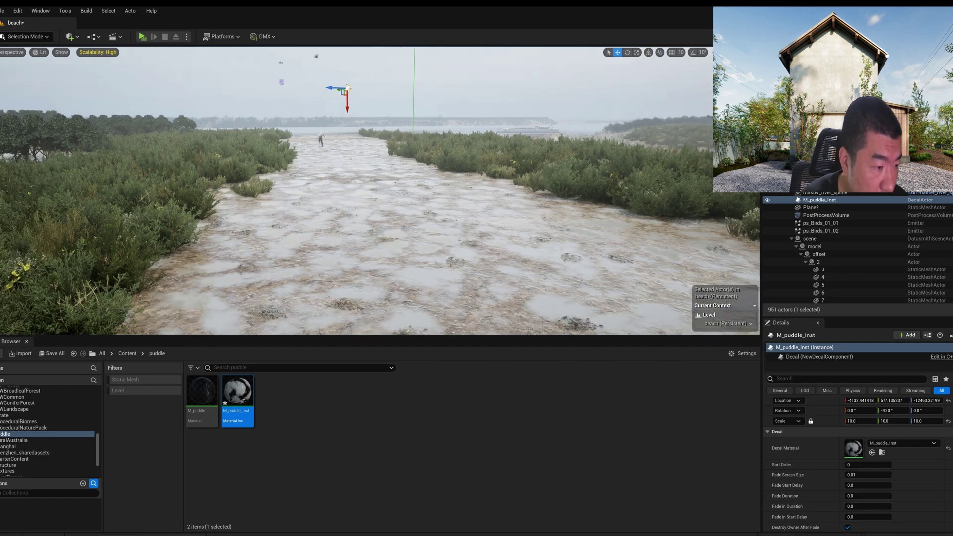
{"action": "right_click_drag", "start_coordinate": [380, 191], "coordinate": [397, 214]}
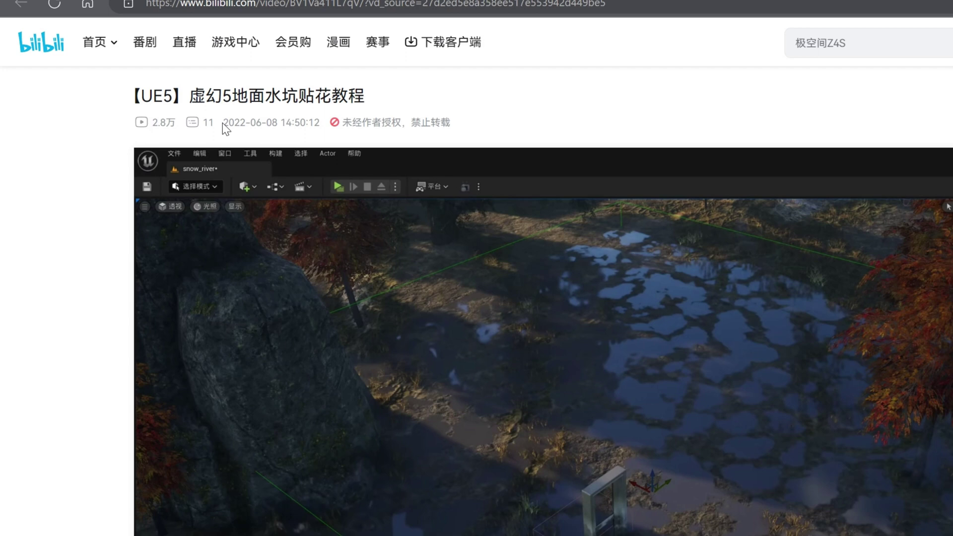
{"action": "left_click_drag", "start_coordinate": [223, 123], "coordinate": [271, 123]}
{"action": "left_click", "coordinate": [218, 119]}
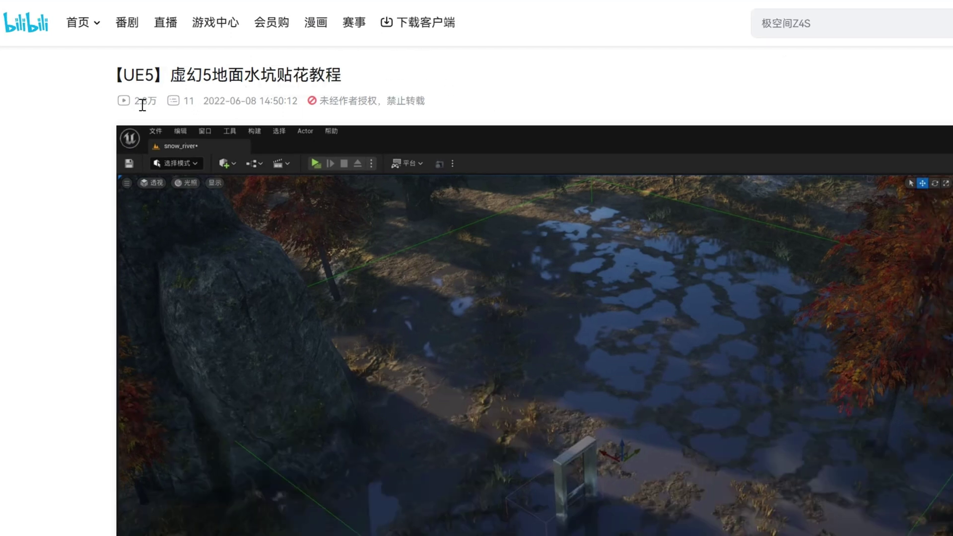
{"action": "left_click_drag", "start_coordinate": [142, 101], "coordinate": [157, 101]}
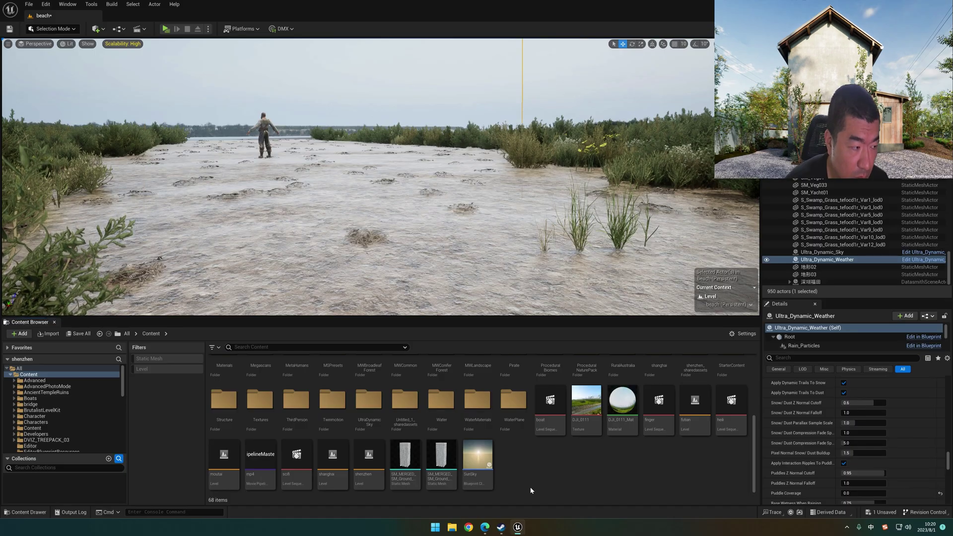
Create a puddle folder in Content and add a new material named M_puddle inside it
{"action": "right_click", "coordinate": [530, 487]}
{"action": "left_click", "coordinate": [560, 212]}
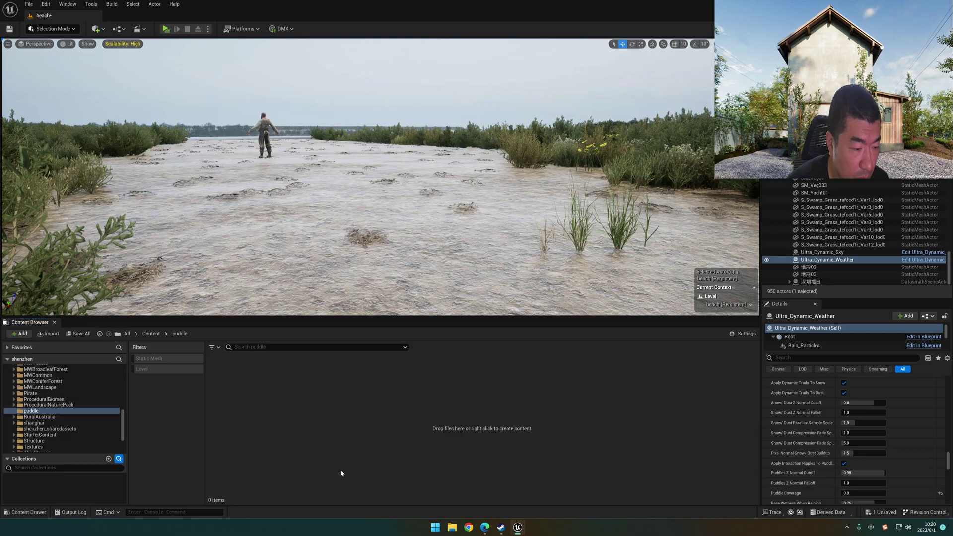
{"action": "right_click", "coordinate": [340, 469]}
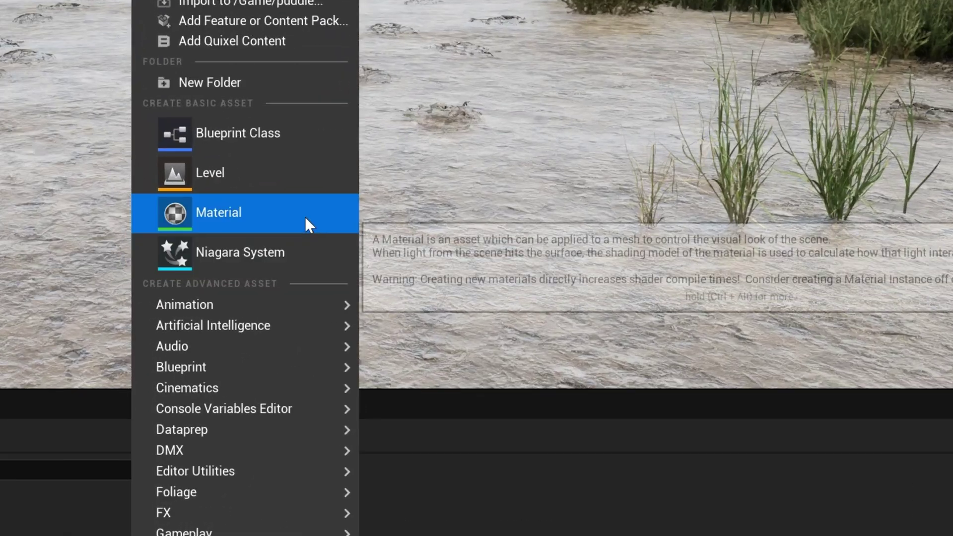
{"action": "left_click", "coordinate": [388, 242]}
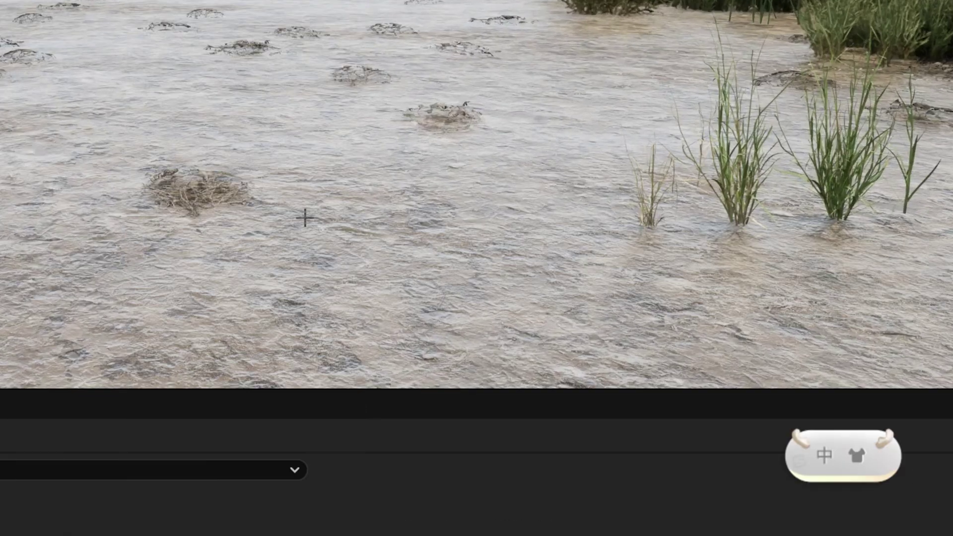
{"action": "type", "text": "M"}
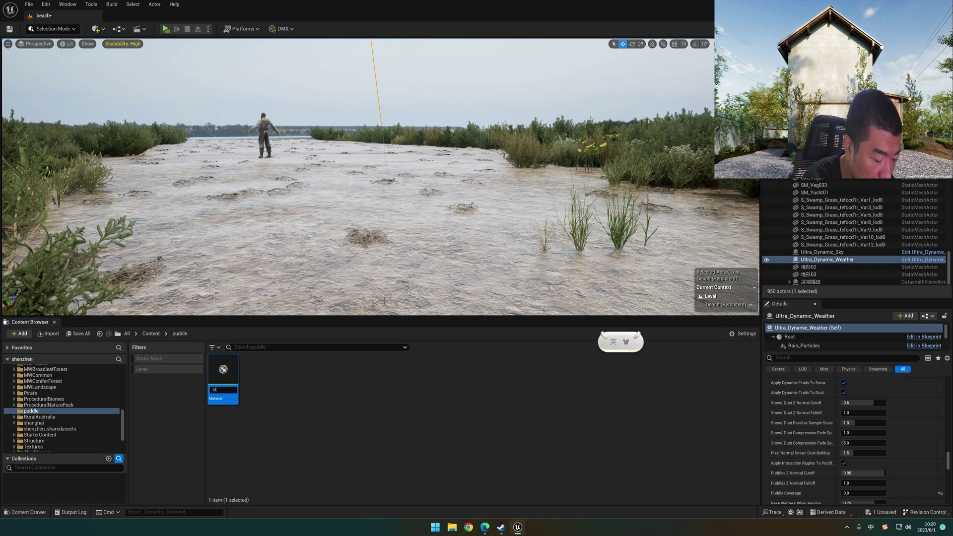
{"action": "type", "text": "_puddle"}
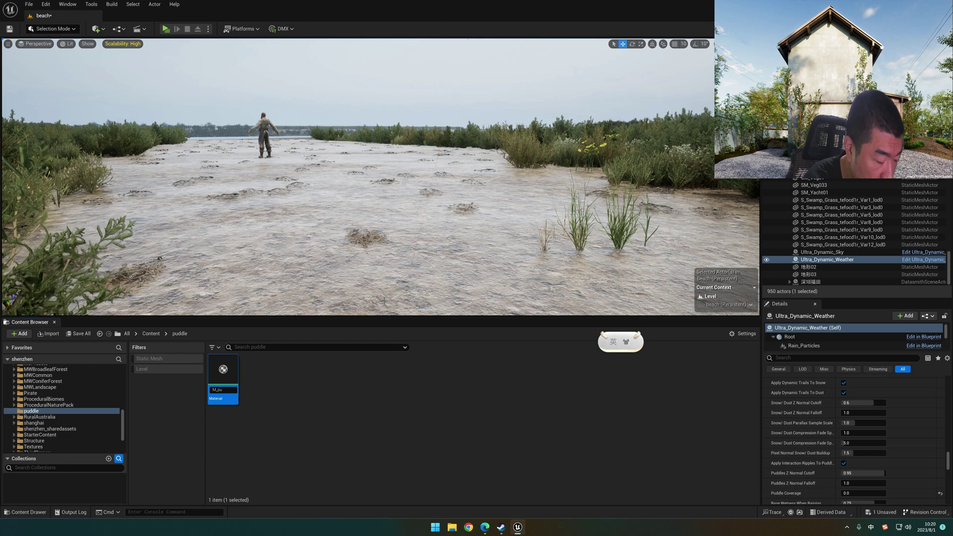
{"action": "key", "text": "Return"}
Open the M_puddle material and set its material domain to Deferred Decal and its blend mode to Translucent
{"action": "double_click", "coordinate": [223, 373]}
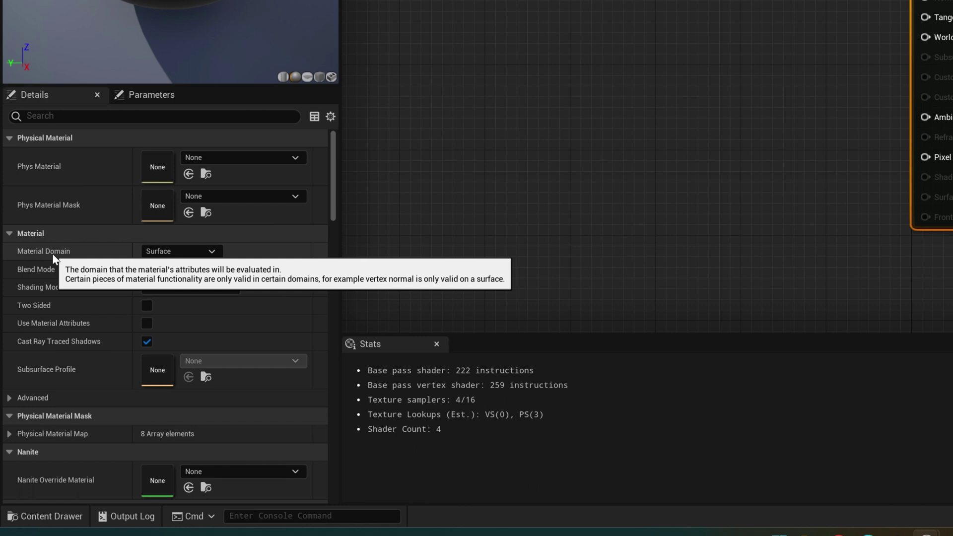
{"action": "left_click", "coordinate": [207, 250]}
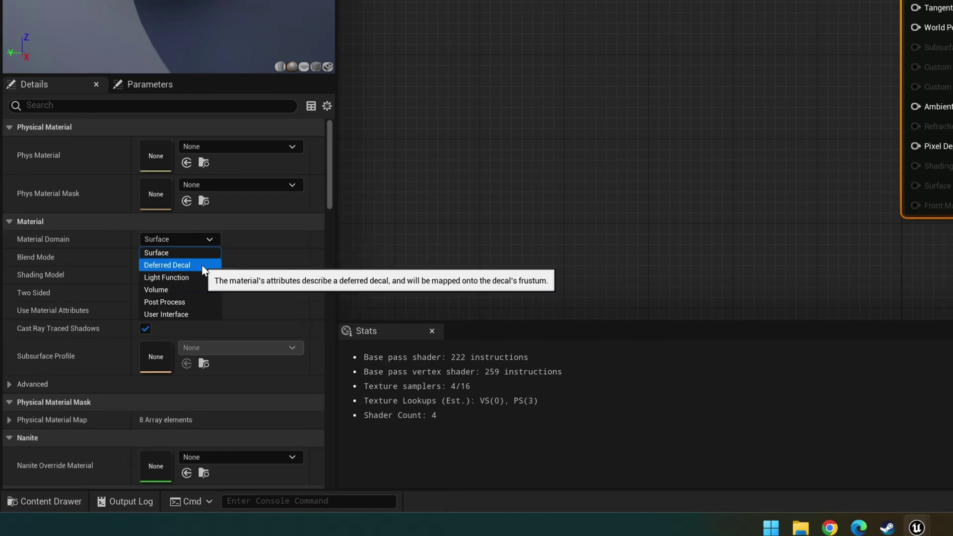
{"action": "left_click", "coordinate": [203, 269]}
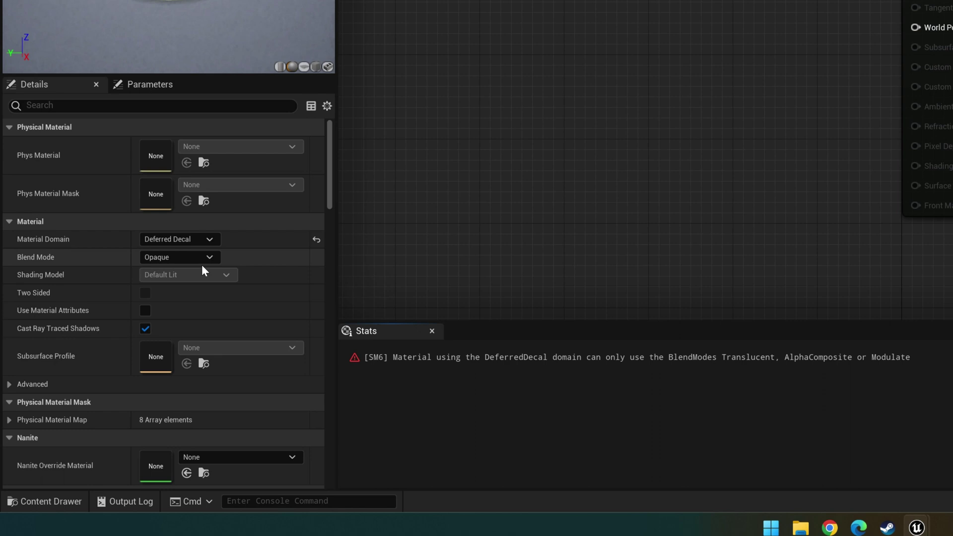
{"action": "left_click", "coordinate": [201, 259]}
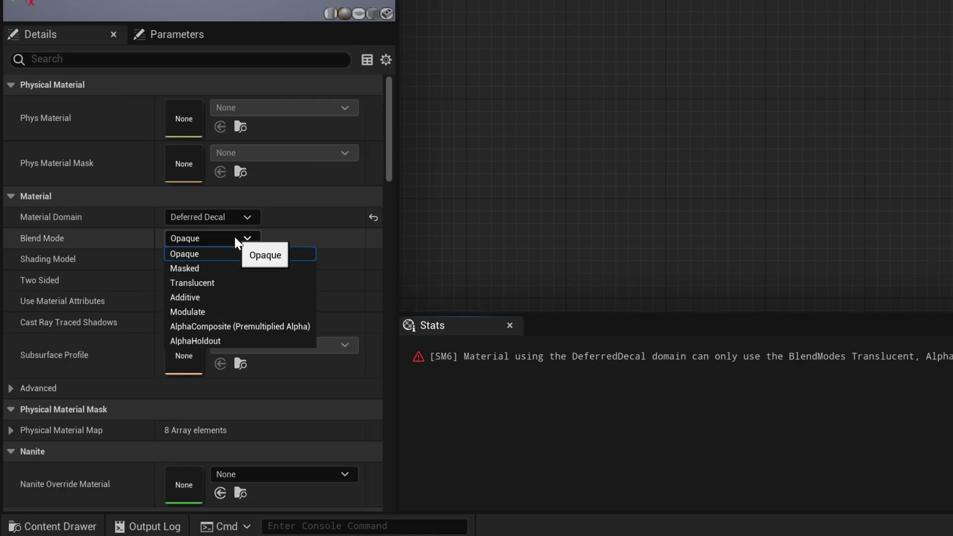
{"action": "left_click", "coordinate": [234, 283]}
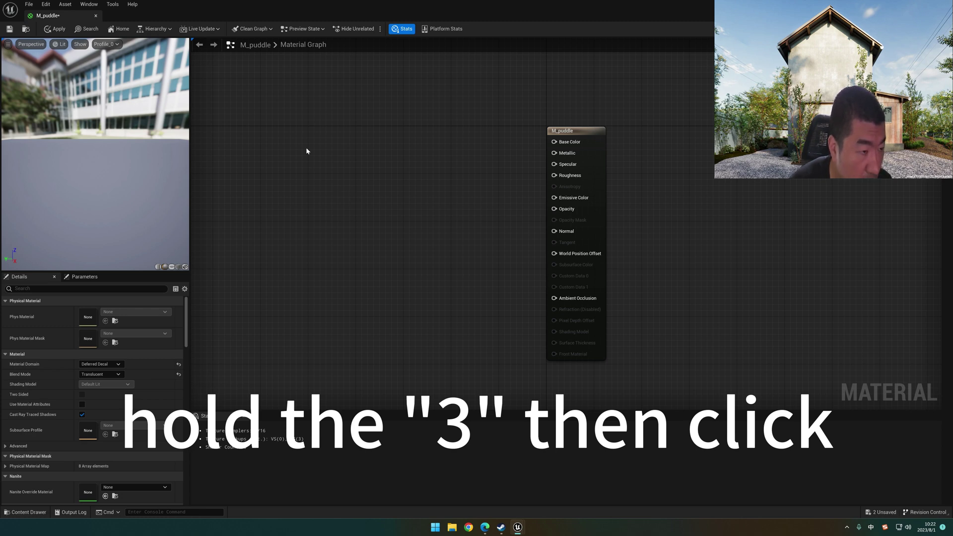
Add a three-component constant node to the graph and set its colour to light grey with value 0.723958
{"action": "left_click", "coordinate": [341, 145]}
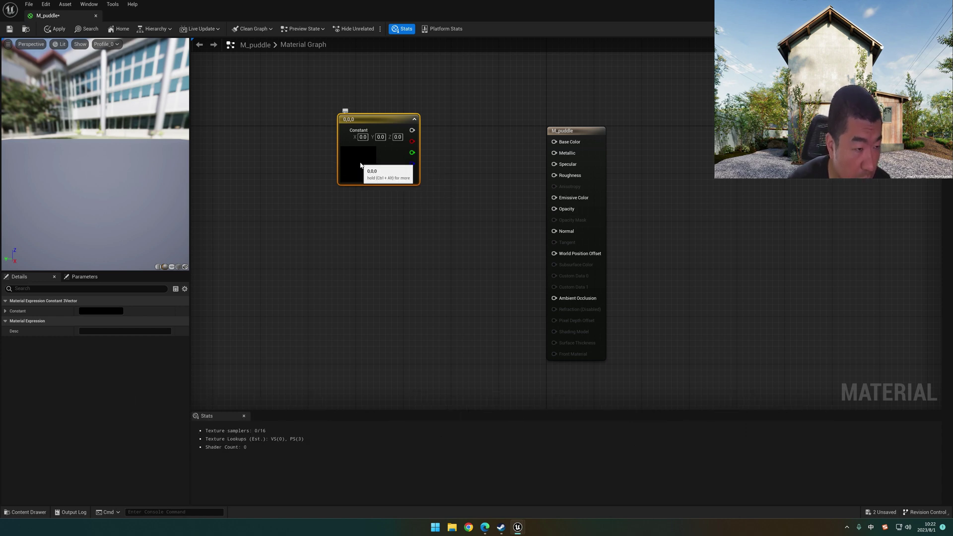
{"action": "double_click", "coordinate": [361, 165]}
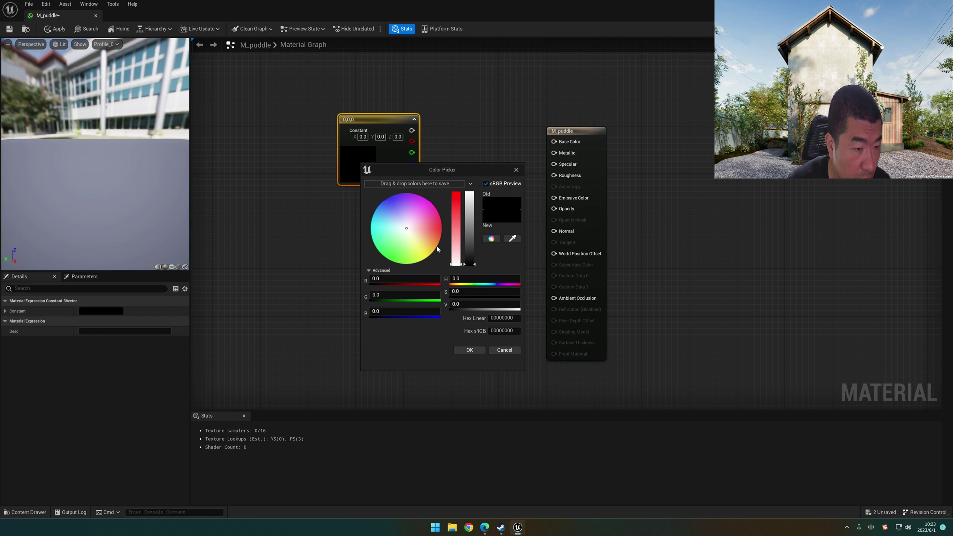
{"action": "mouse_move", "coordinate": [470, 225]}
{"action": "left_mouse_down"}
{"action": "mouse_move", "coordinate": [471, 199]}
{"action": "mouse_move", "coordinate": [470, 212]}
{"action": "left_mouse_up"}
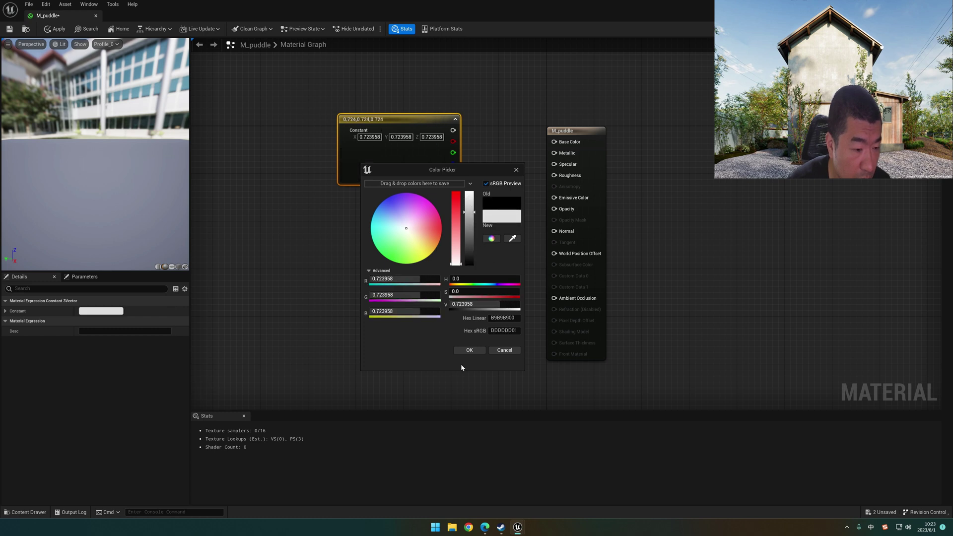
{"action": "left_click", "coordinate": [468, 351]}
{"action": "scroll", "coordinate": [390, 212], "scroll_direction": "down", "scroll_amount": 1}
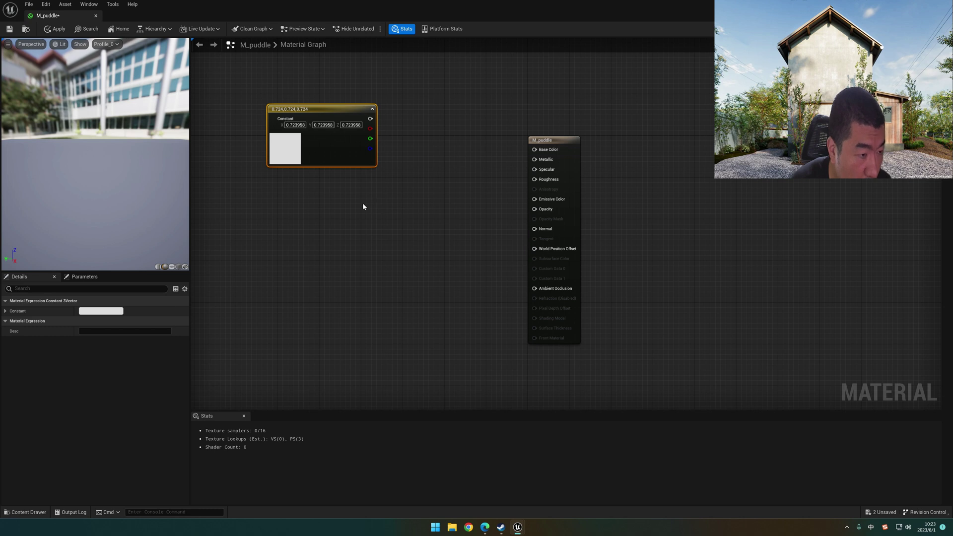
Add a single constant node below the grey colour node and convert it to a parameter named colour
{"action": "left_click", "coordinate": [336, 201]}
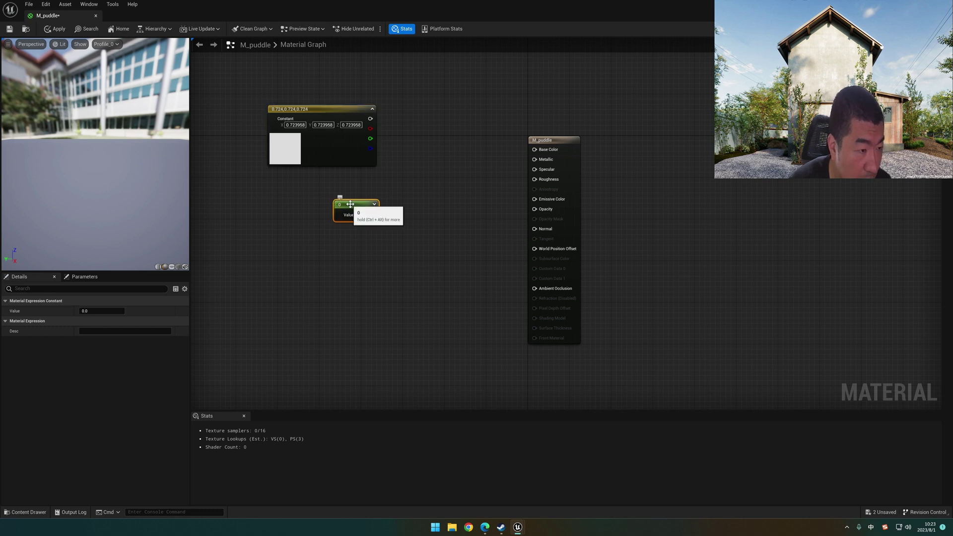
{"action": "right_click", "coordinate": [350, 204]}
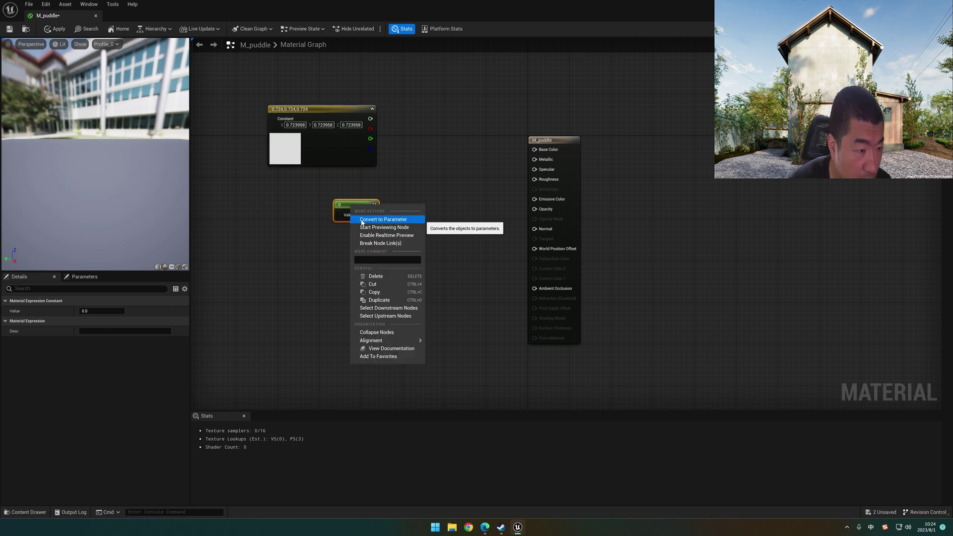
{"action": "left_click", "coordinate": [362, 222]}
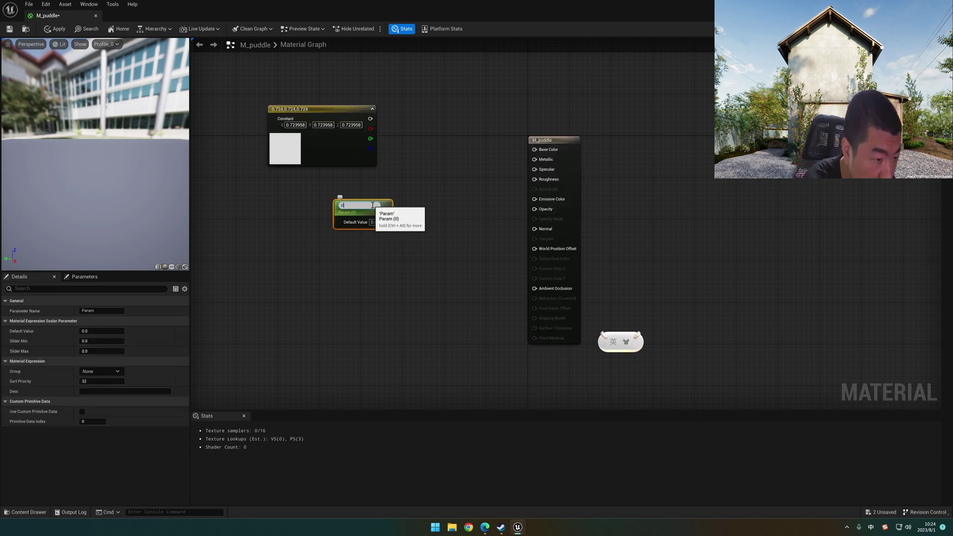
{"action": "type", "text": "colour"}
{"action": "key", "text": "Return"}
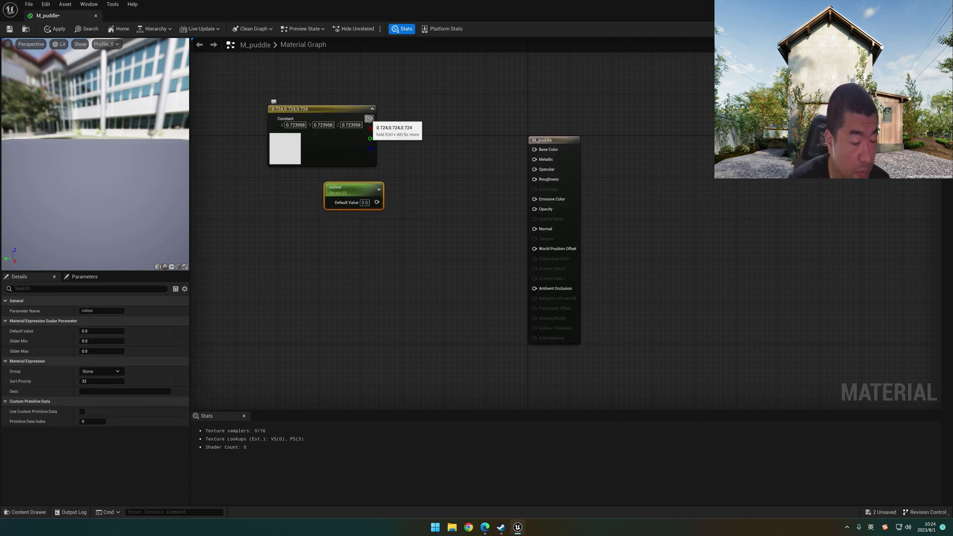
Multiply the grey constant by the colour parameter and connect the Multiply output to the material's Base Color
{"action": "left_click_drag", "start_coordinate": [369, 119], "coordinate": [406, 153]}
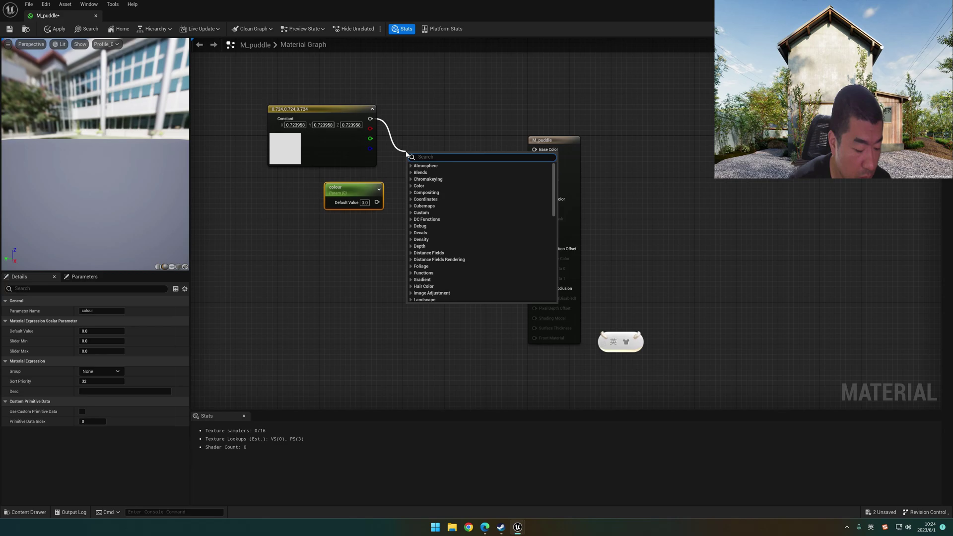
{"action": "type", "text": "multi"}
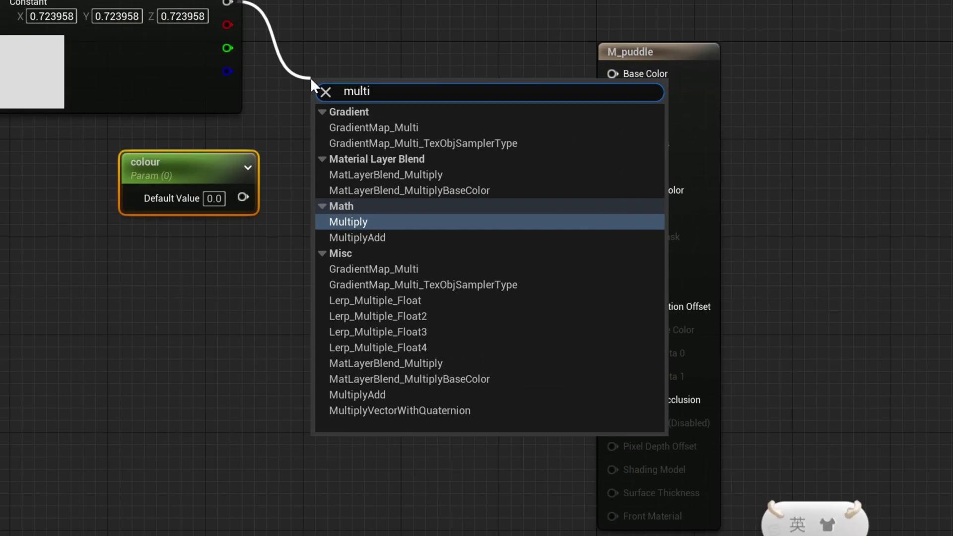
{"action": "key", "text": "Return"}
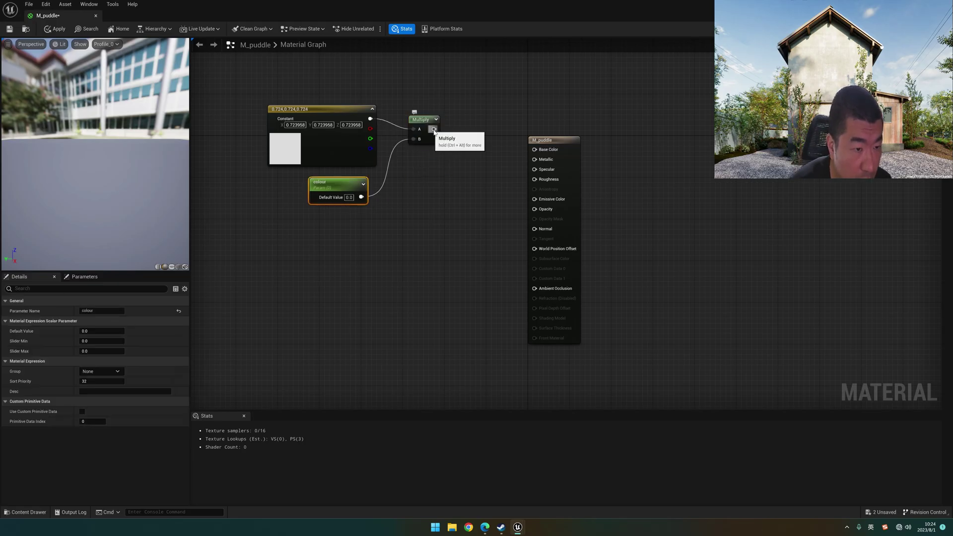
{"action": "left_click_drag", "start_coordinate": [434, 129], "coordinate": [535, 151]}
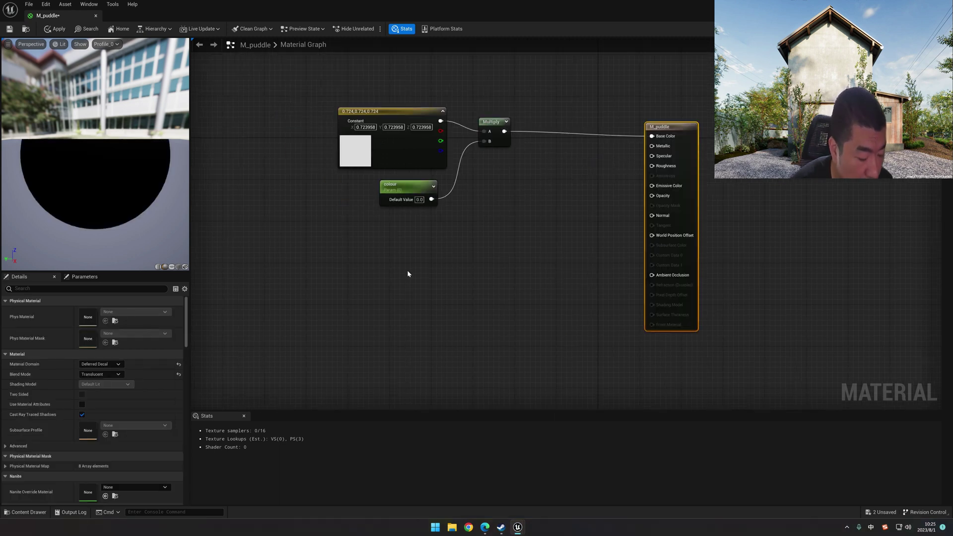
Add a Noise node to the graph below the colour parameter
{"action": "right_click", "coordinate": [359, 256]}
{"action": "type", "text": "noise"}
{"action": "key", "text": "Return"}
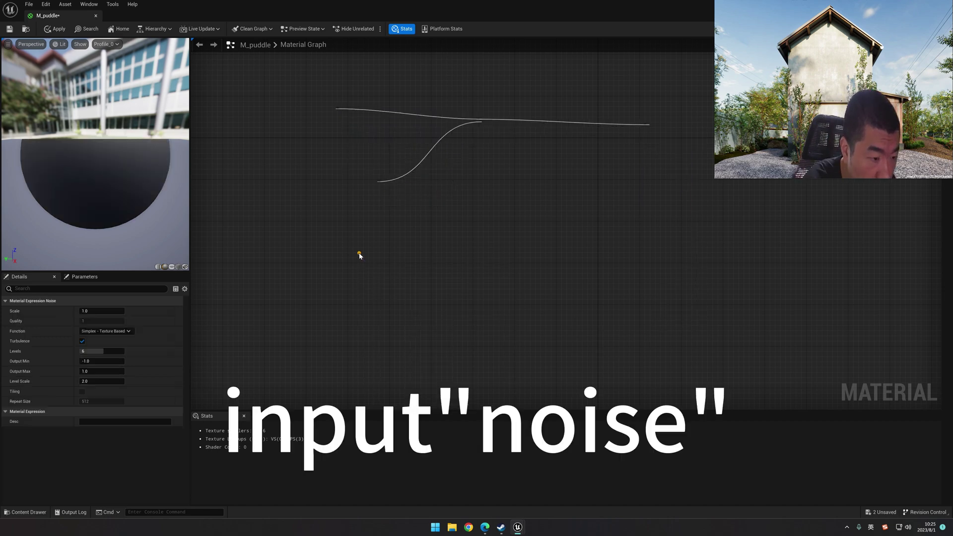
Add an Absolute World Position node in the free space before the Noise node
{"action": "right_click_drag", "start_coordinate": [287, 276], "coordinate": [380, 262]}
{"action": "right_click_drag", "start_coordinate": [308, 276], "coordinate": [339, 274]}
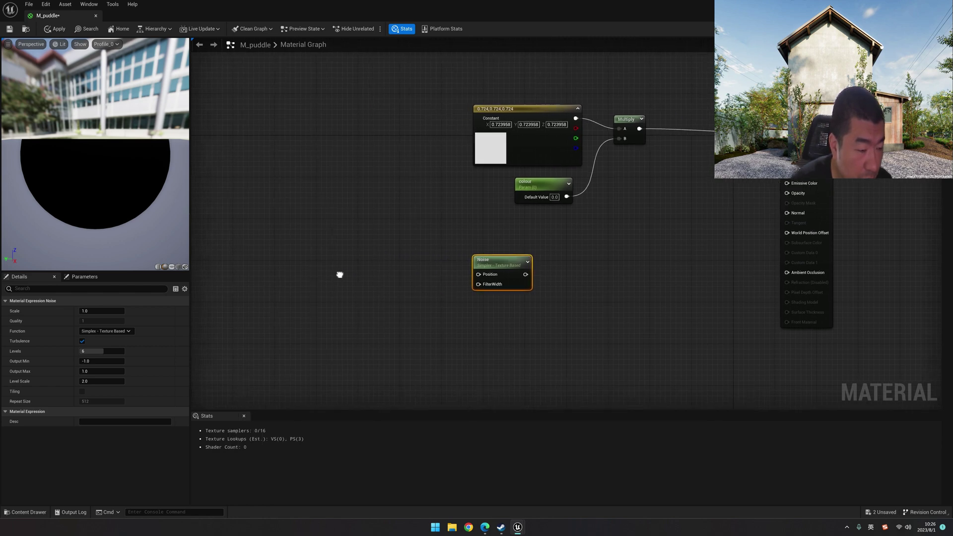
{"action": "right_click", "coordinate": [313, 266]}
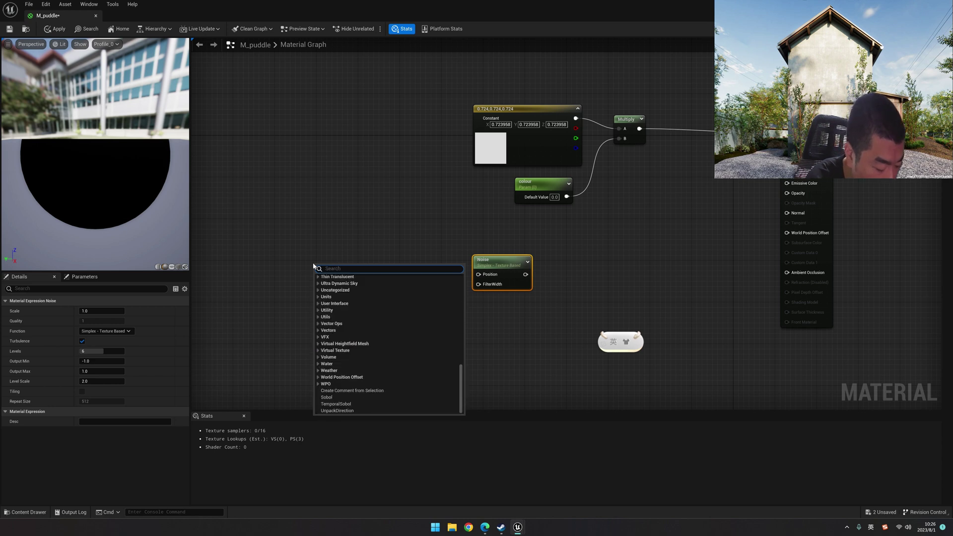
{"action": "type", "text": "worl"}
{"action": "key", "text": "Return"}
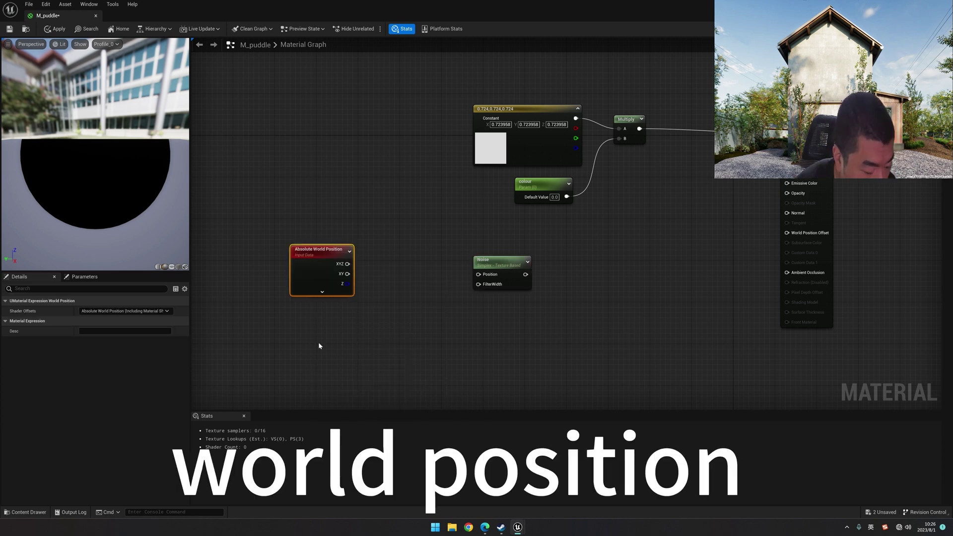
{"action": "right_click", "coordinate": [315, 335]}
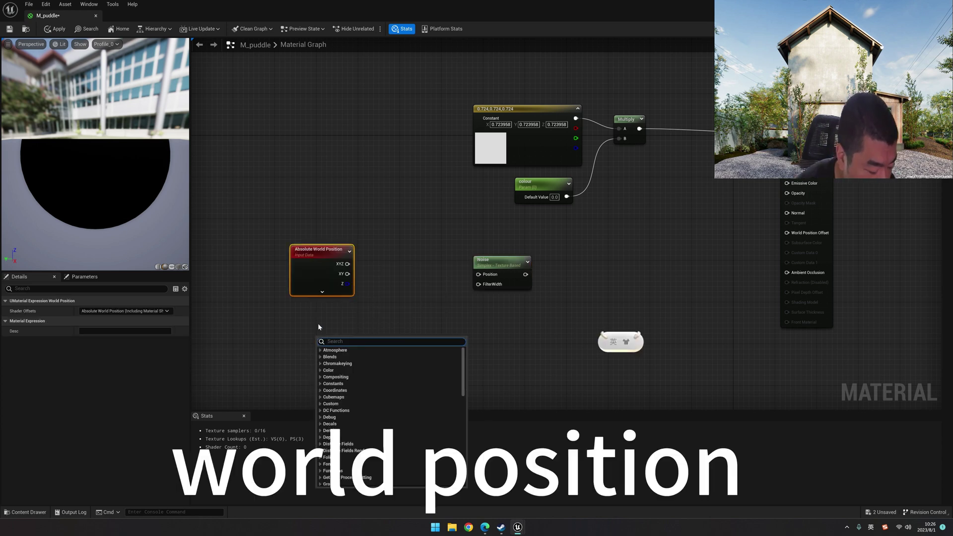
{"action": "left_click", "coordinate": [318, 324]}
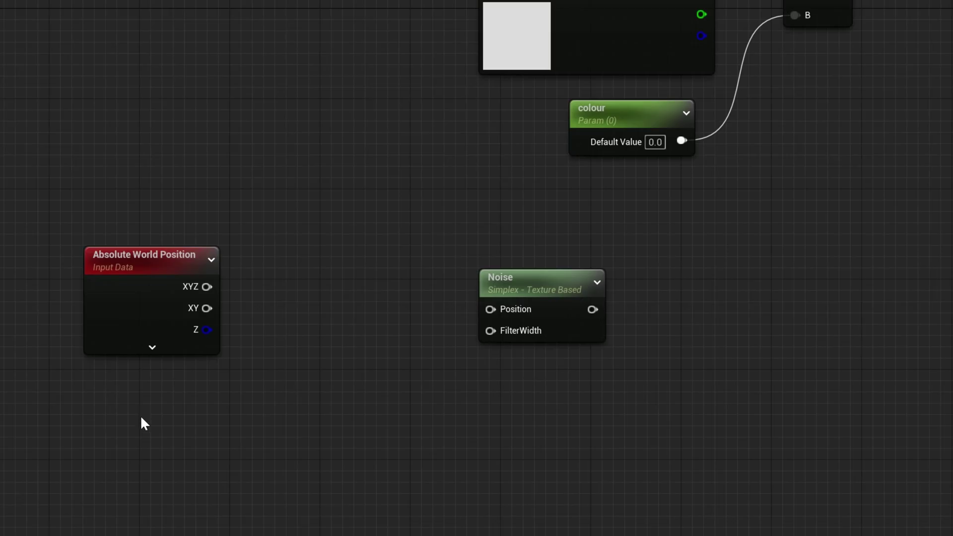
Add a single constant node below the Absolute World Position node and convert it to a parameter named scale
{"action": "left_click", "coordinate": [141, 418]}
{"action": "right_click", "coordinate": [180, 434]}
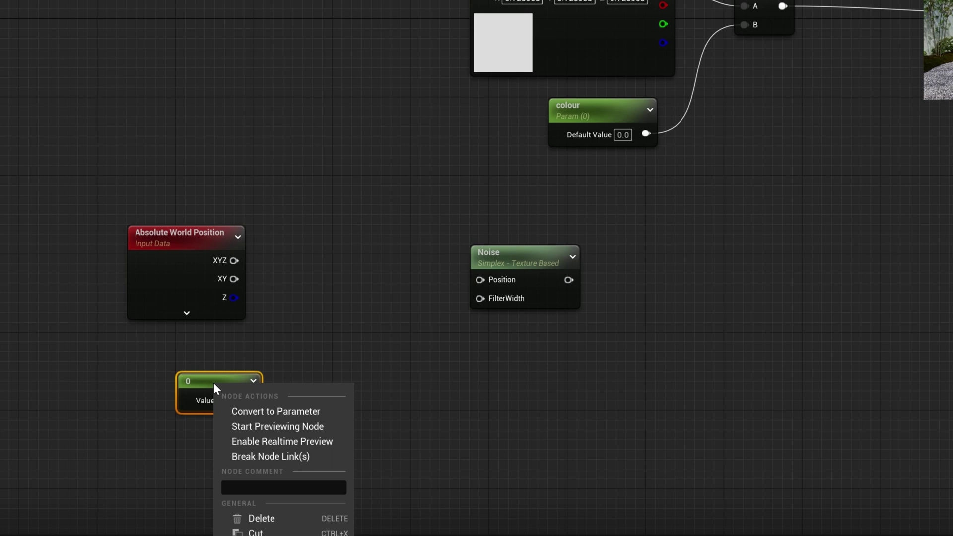
{"action": "left_click", "coordinate": [234, 459]}
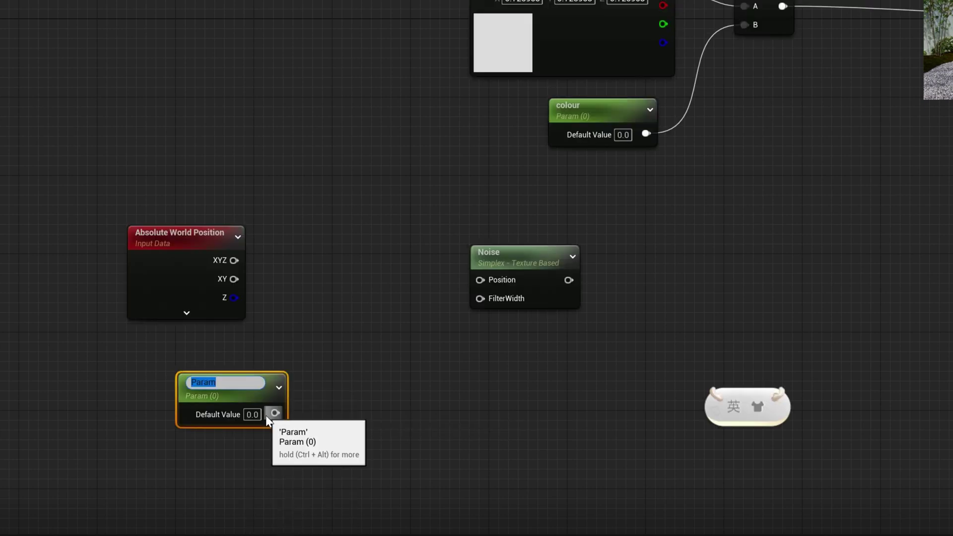
{"action": "type", "text": "s"}
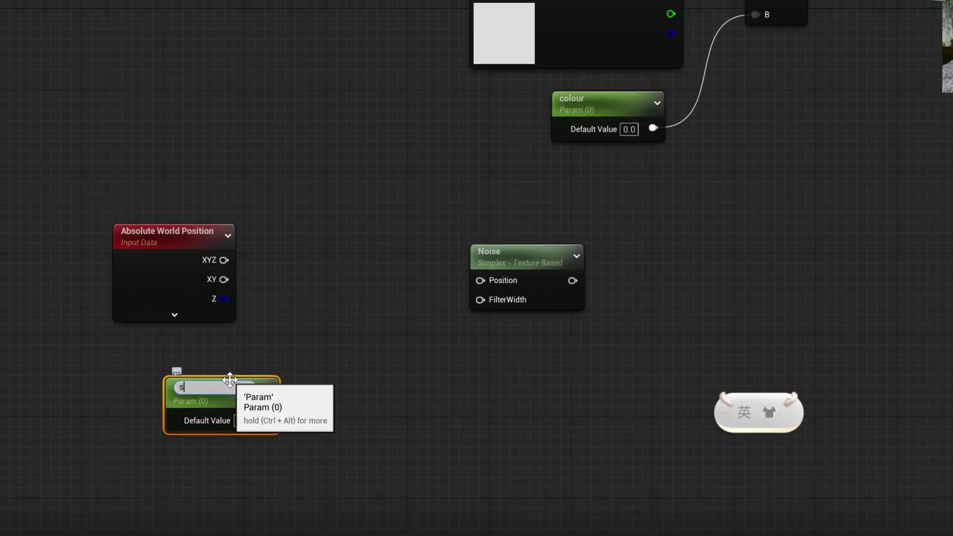
{"action": "type", "text": "cale"}
{"action": "key", "text": "Return"}
Multiply the Absolute World Position XYZ output by the scale parameter and connect the Multiply output to the Noise node's Position
{"action": "left_click_drag", "start_coordinate": [224, 260], "coordinate": [280, 326]}
{"action": "type", "text": "mui"}
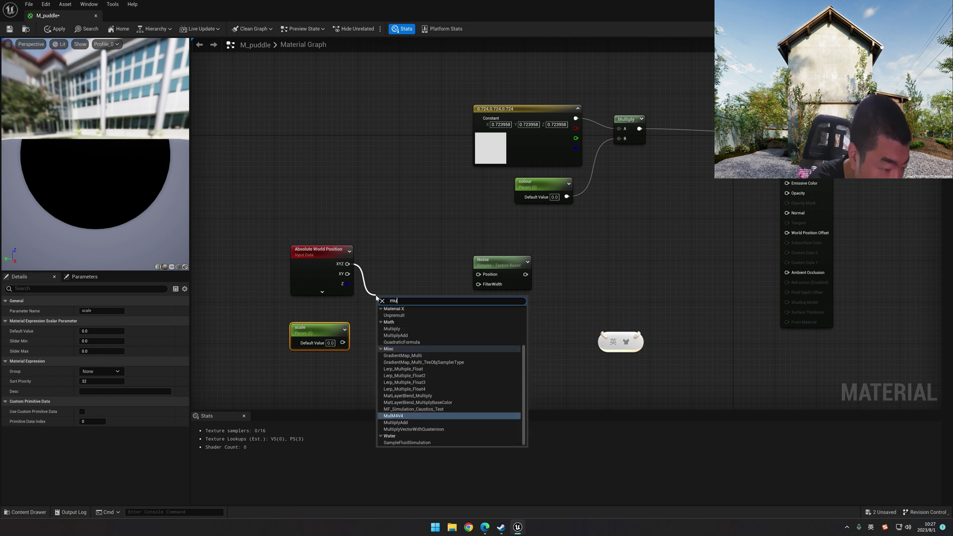
{"action": "left_click_drag", "start_coordinate": [395, 270], "coordinate": [476, 276]}
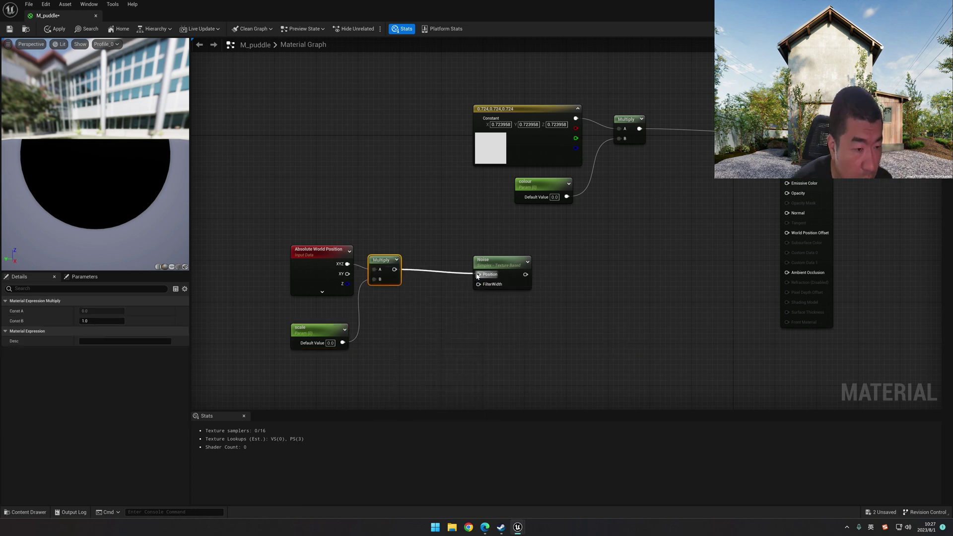
{"action": "left_click_drag", "start_coordinate": [476, 276], "coordinate": [477, 276]}
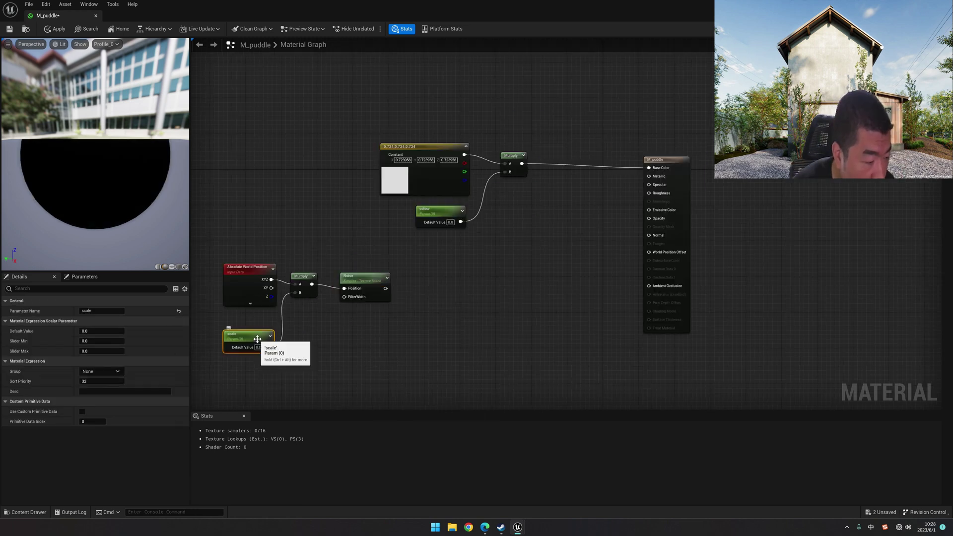
Set the scale parameter's default value to 1
{"action": "left_click", "coordinate": [102, 331]}
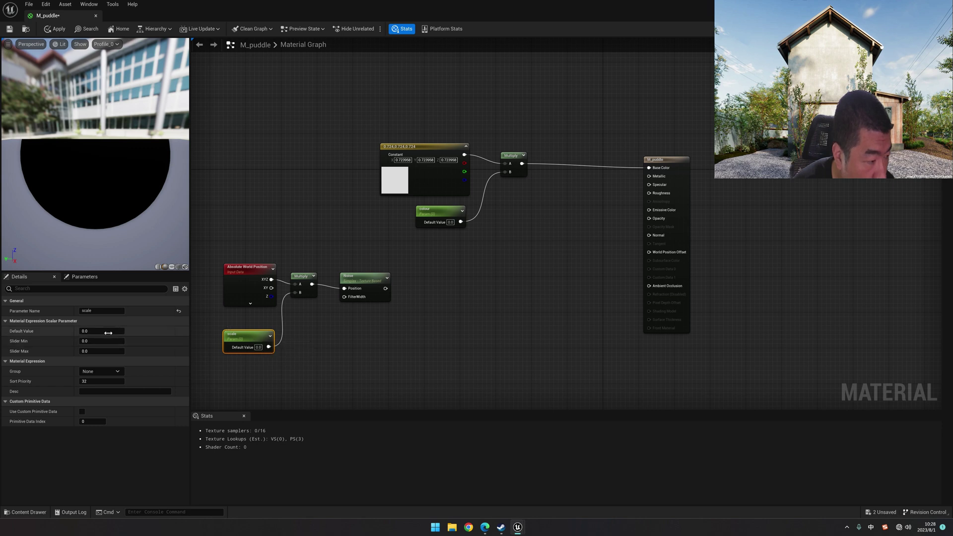
{"action": "type", "text": "1"}
{"action": "key", "text": "Return"}
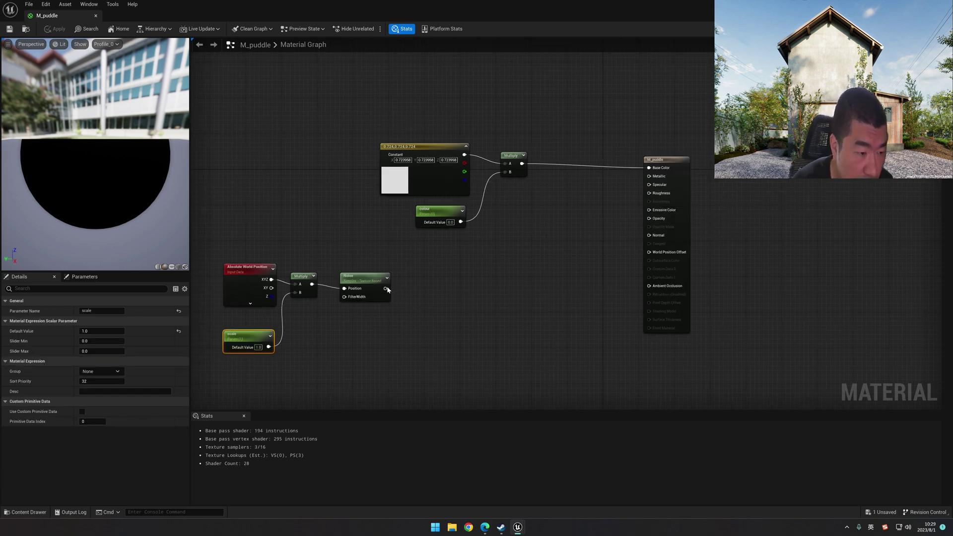
Add a scalar parameter named opacity below the Noise node and set its default value to 1
{"action": "left_click", "coordinate": [411, 346]}
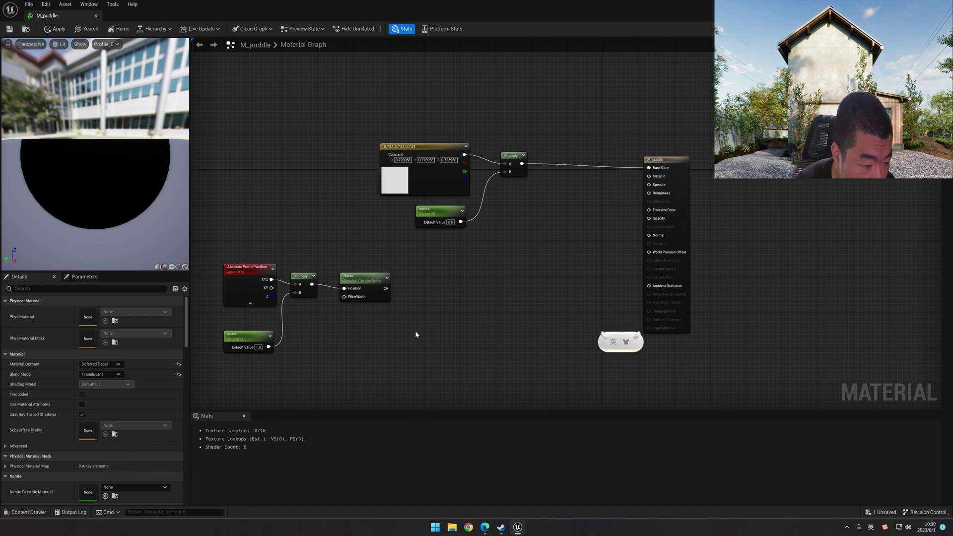
{"action": "left_click", "coordinate": [415, 331]}
{"action": "type", "text": "ssss"}
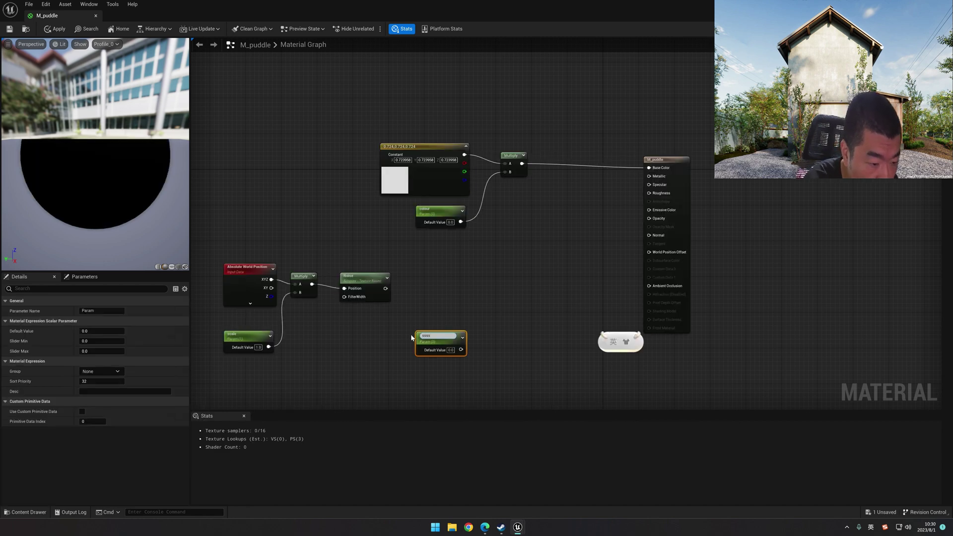
{"action": "type", "text": "opacity"}
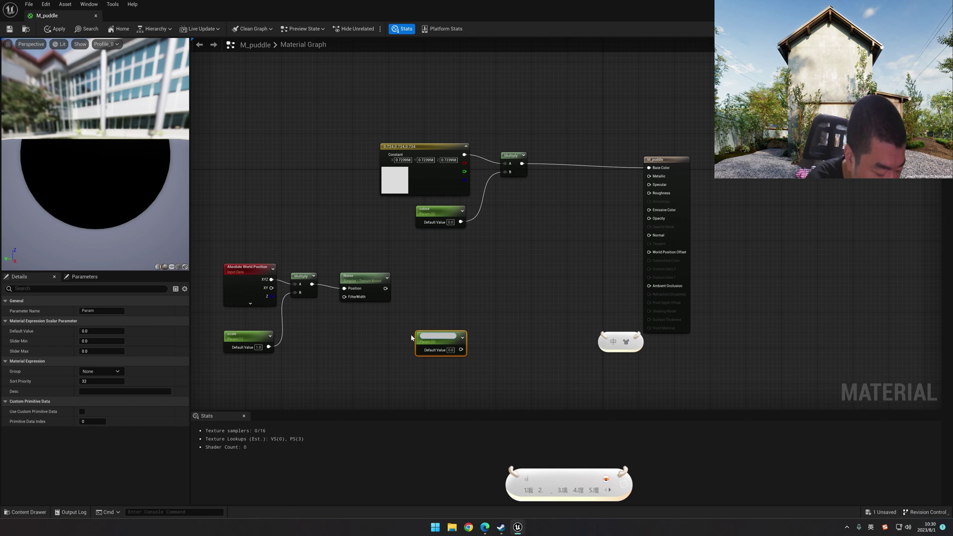
{"action": "key", "text": "Return"}
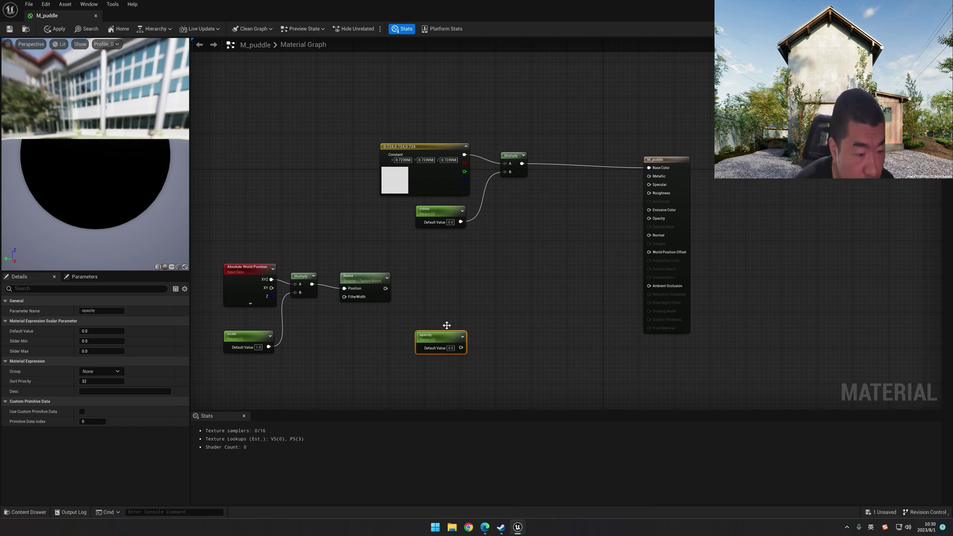
{"action": "left_click_drag", "start_coordinate": [446, 325], "coordinate": [419, 319]}
{"action": "left_click", "coordinate": [106, 331]}
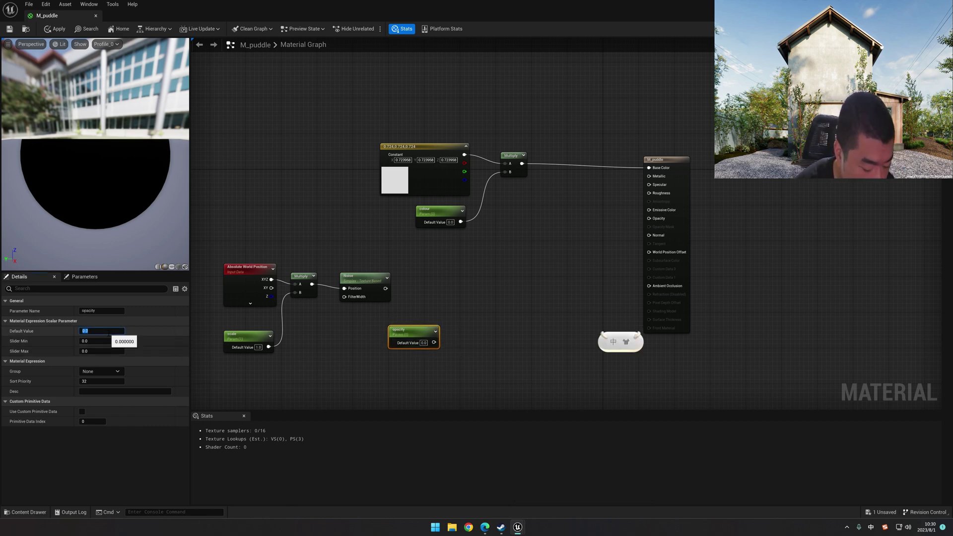
{"action": "type", "text": "1"}
{"action": "key", "text": "Return"}
Multiply the Noise output by the opacity parameter and connect the Multiply output to the material's Opacity
{"action": "left_click_drag", "start_coordinate": [385, 289], "coordinate": [462, 308]}
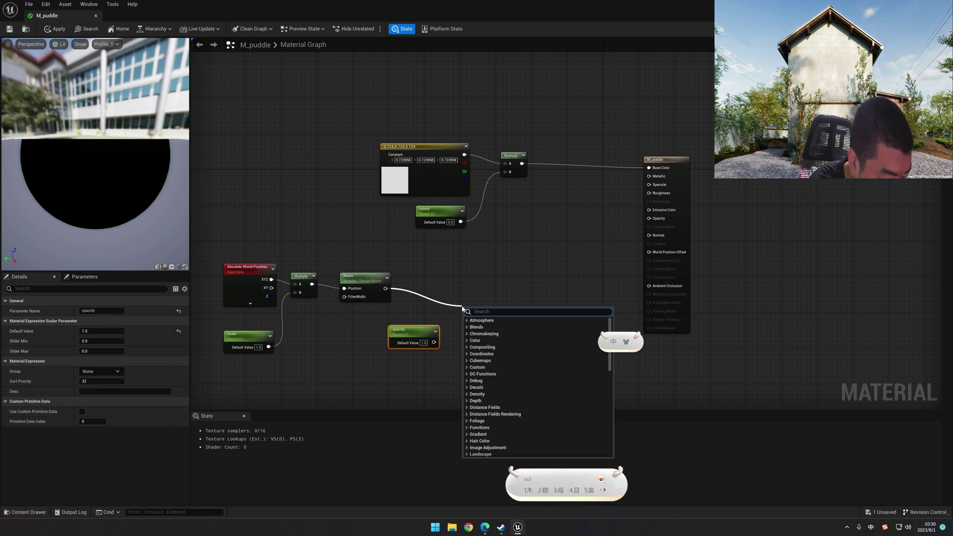
{"action": "type", "text": "mu"}
{"action": "key", "text": "Return"}
{"action": "key", "text": "Return"}
{"action": "left_click_drag", "start_coordinate": [434, 343], "coordinate": [648, 218]}
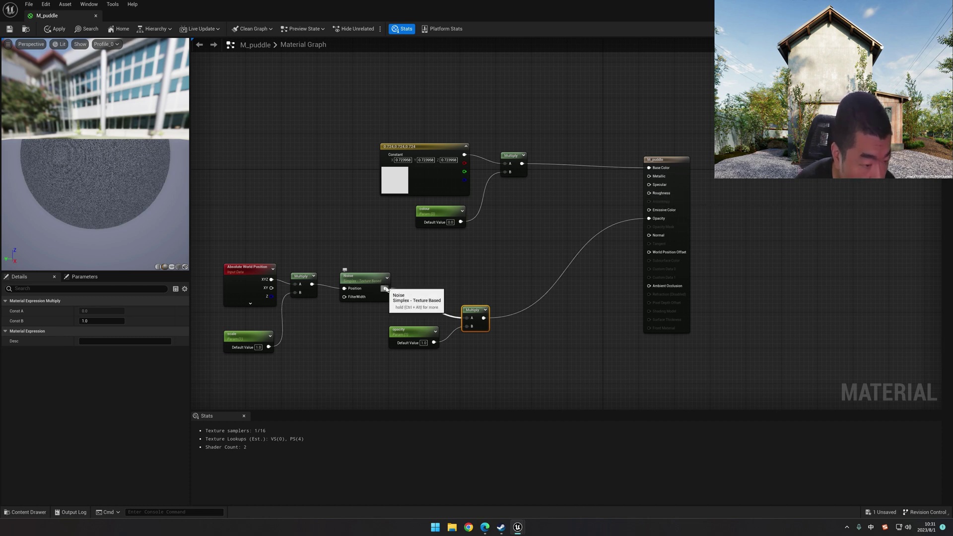
Branch the Noise output into a OneMinus node and add a scalar parameter named roghness below it
{"action": "left_click_drag", "start_coordinate": [387, 289], "coordinate": [450, 256]}
{"action": "type", "text": "1"}
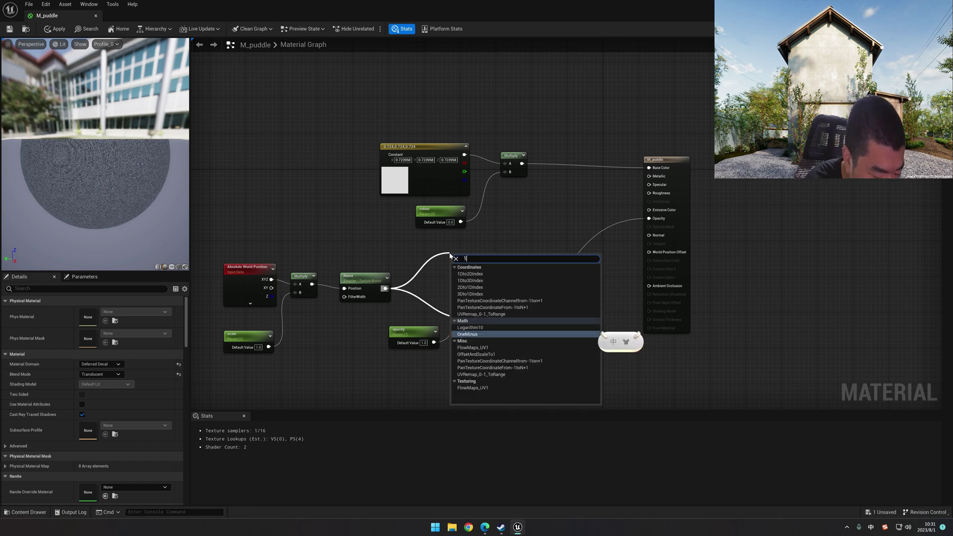
{"action": "type", "text": "-"}
{"action": "key", "text": "Return"}
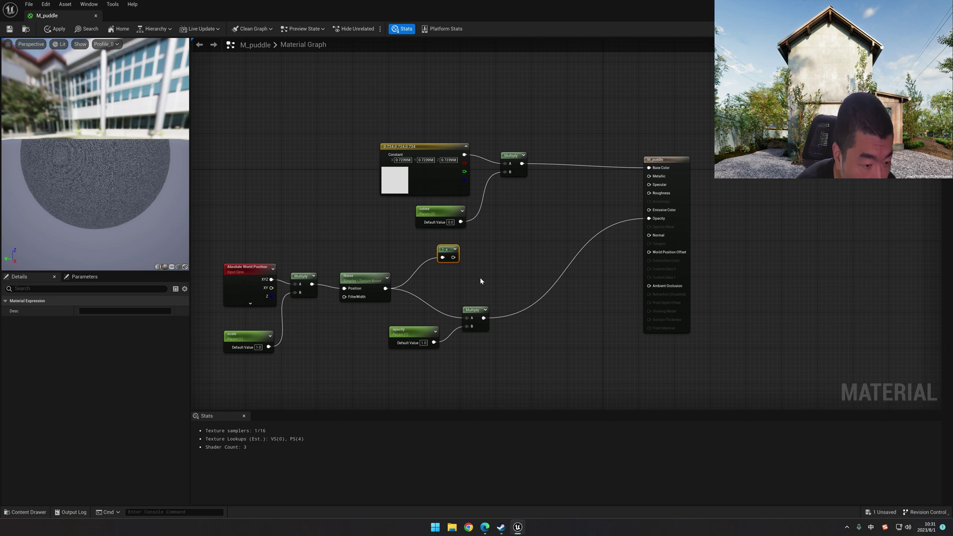
{"action": "left_click", "coordinate": [479, 275]}
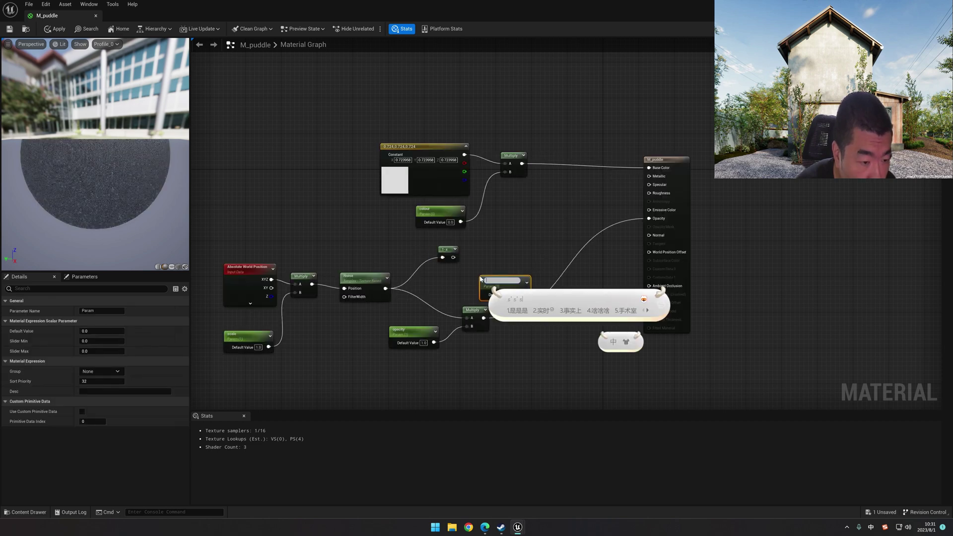
{"action": "key", "text": "shift"}
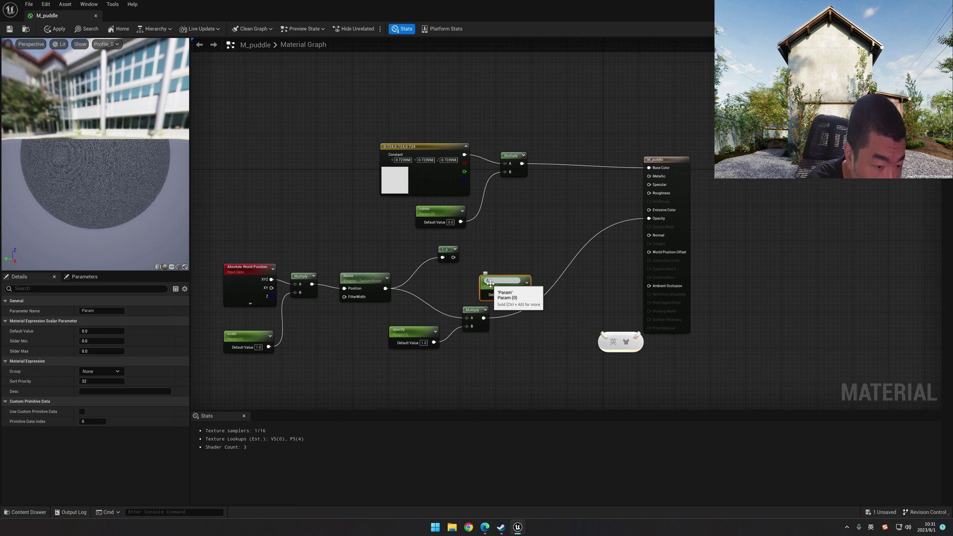
Multiply the OneMinus output by the roghness parameter and connect the Multiply output to the material's Roughness
{"action": "left_click_drag", "start_coordinate": [453, 257], "coordinate": [644, 198]}
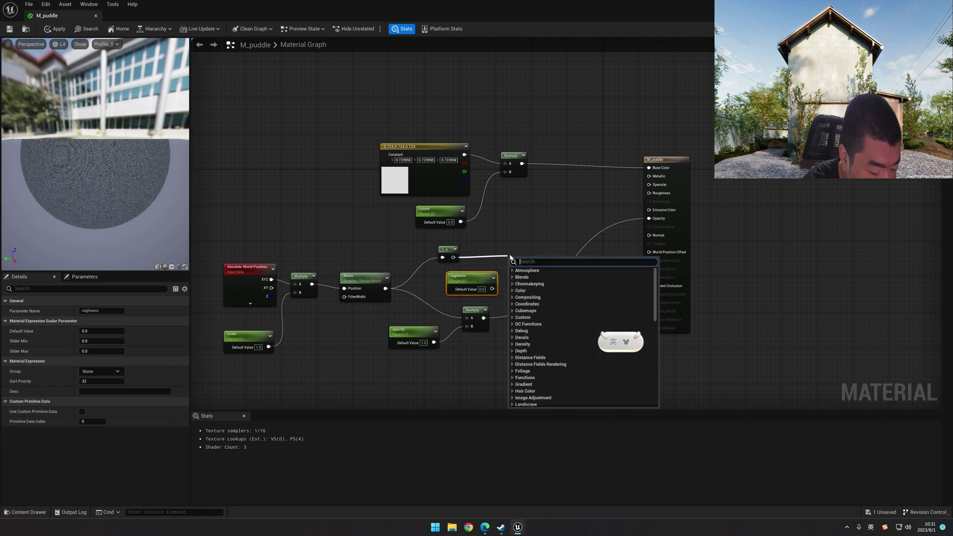
{"action": "type", "text": "*"}
{"action": "key", "text": "Return"}
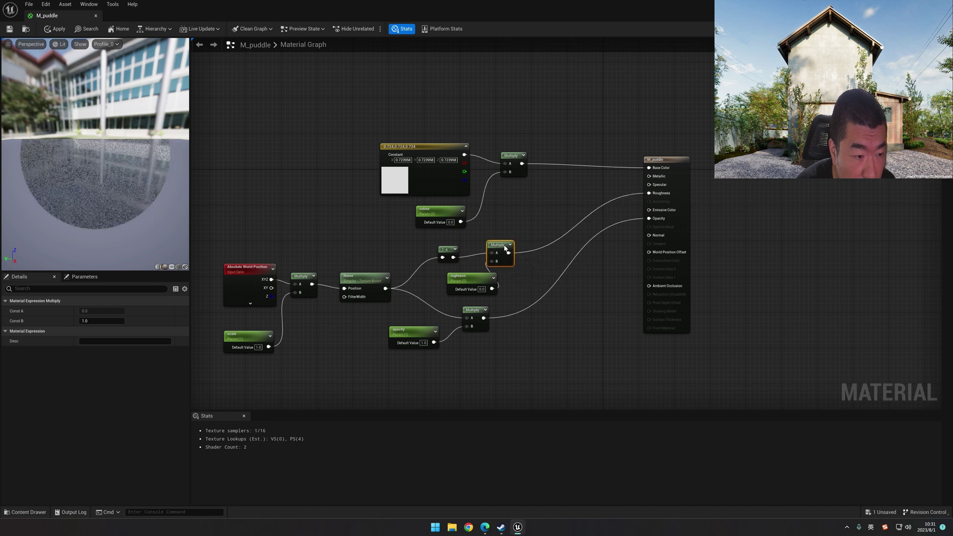
{"action": "left_click_drag", "start_coordinate": [518, 260], "coordinate": [498, 245]}
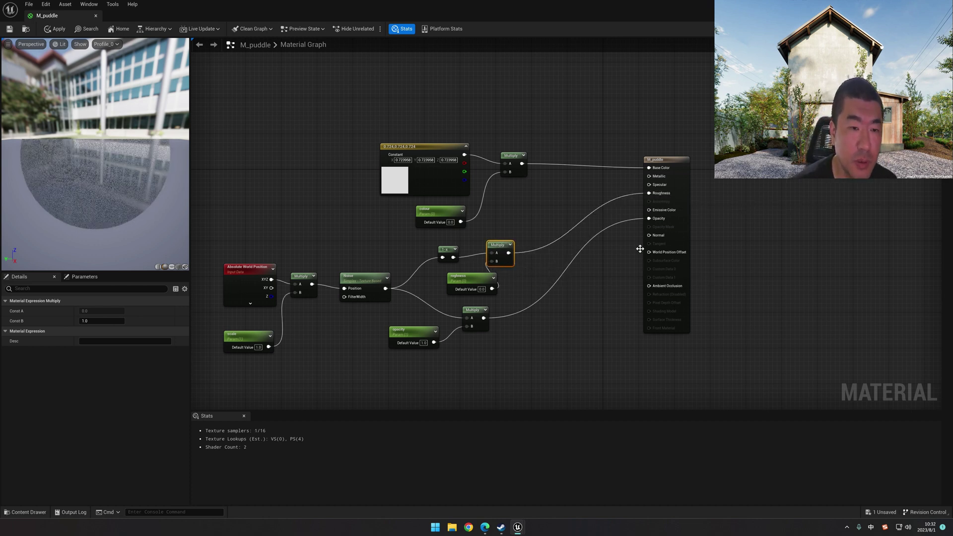
Add a Constant3Vector node below the opacity Multiply node and set its colour to blue, about 0, 0.12, 1
{"action": "left_click", "coordinate": [562, 329]}
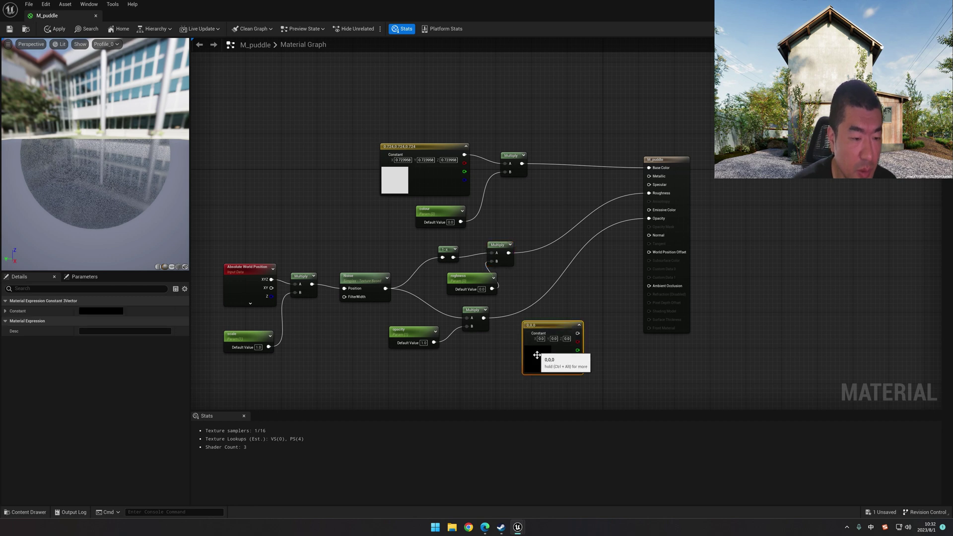
{"action": "double_click", "coordinate": [537, 353]}
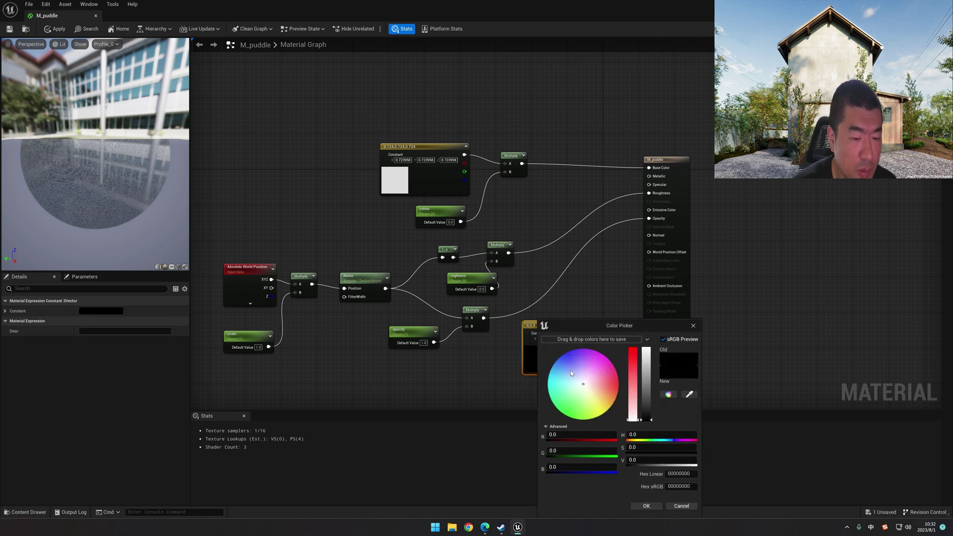
{"action": "left_click", "coordinate": [563, 355]}
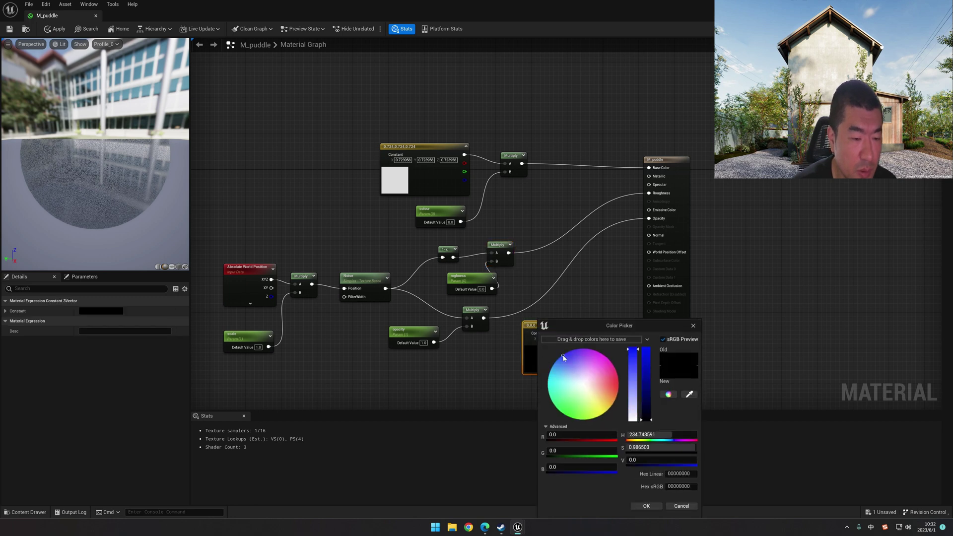
{"action": "left_click", "coordinate": [645, 506]}
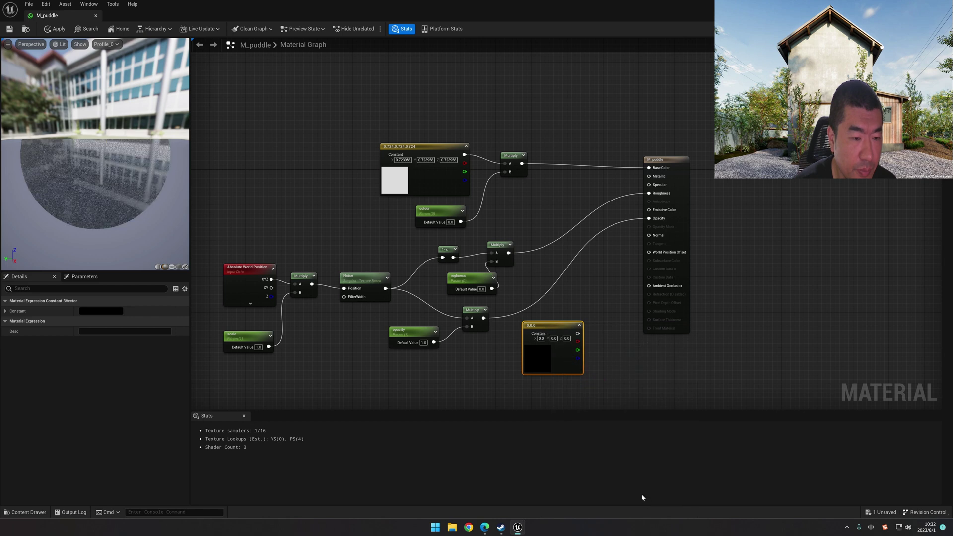
{"action": "double_click", "coordinate": [546, 361]}
{"action": "left_click", "coordinate": [569, 356]}
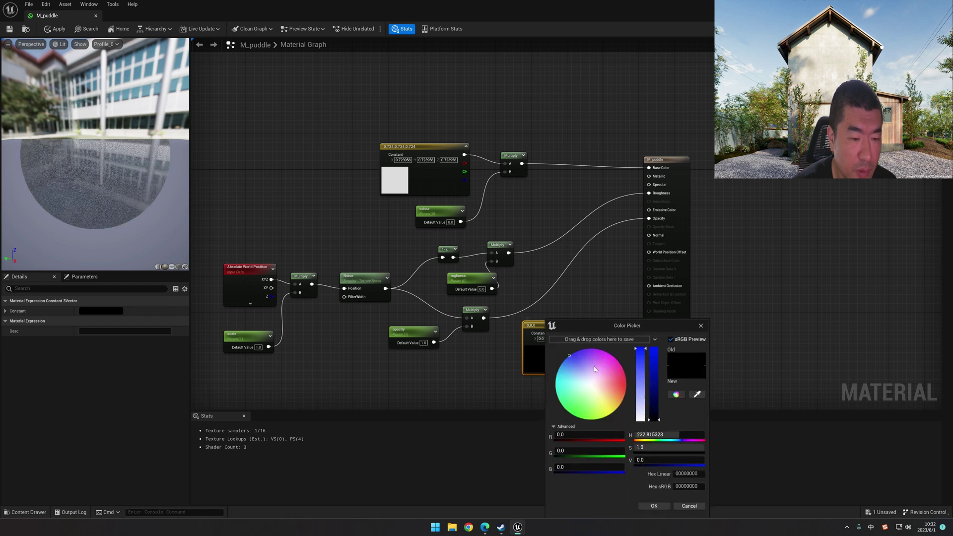
{"action": "left_click_drag", "start_coordinate": [653, 385], "coordinate": [656, 348]}
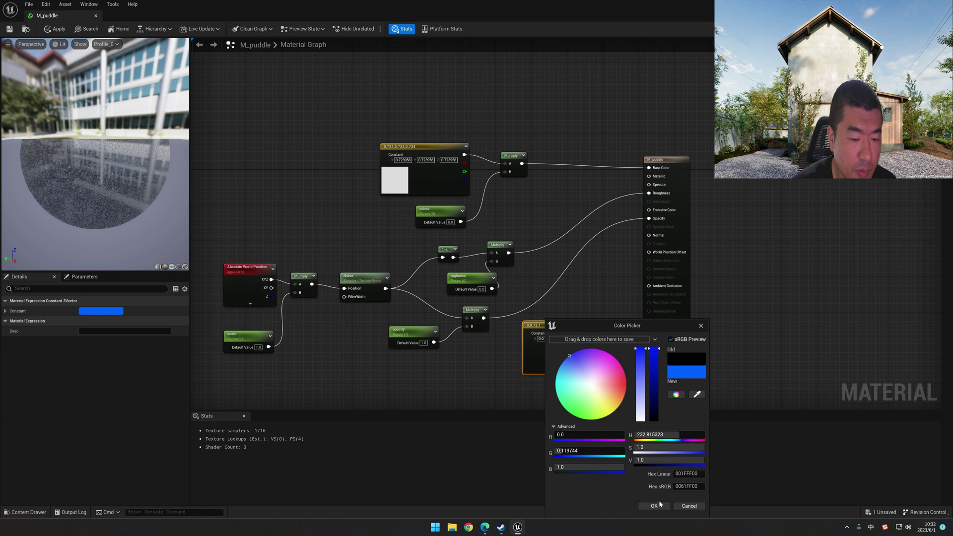
{"action": "left_click", "coordinate": [655, 506]}
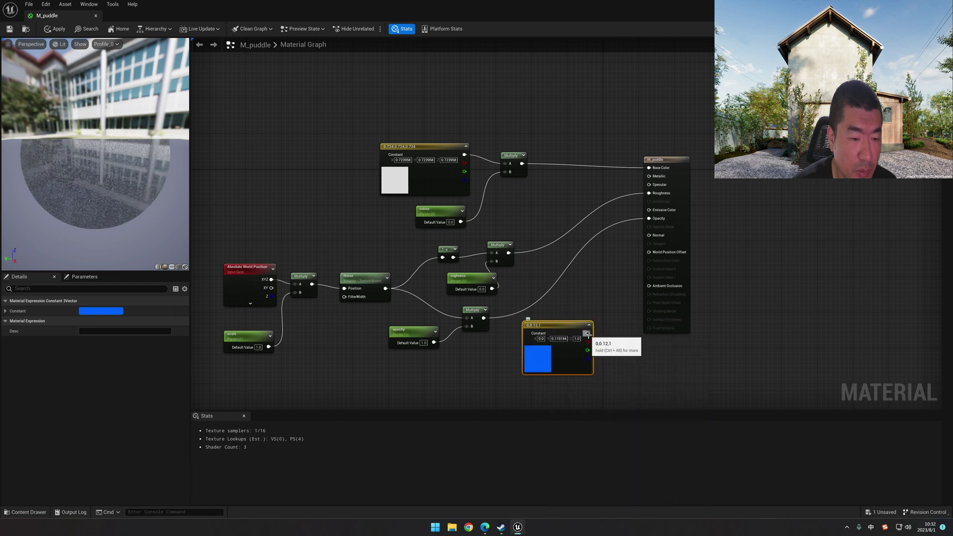
Connect the blue constant to the material's Normal input and save the material
{"action": "left_click_drag", "start_coordinate": [587, 341], "coordinate": [649, 236]}
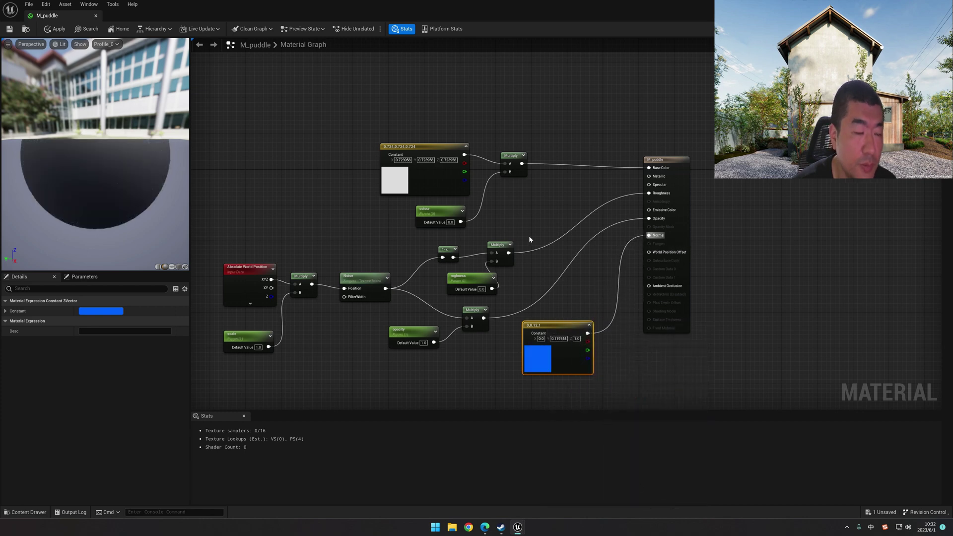
{"action": "left_click", "coordinate": [10, 32]}
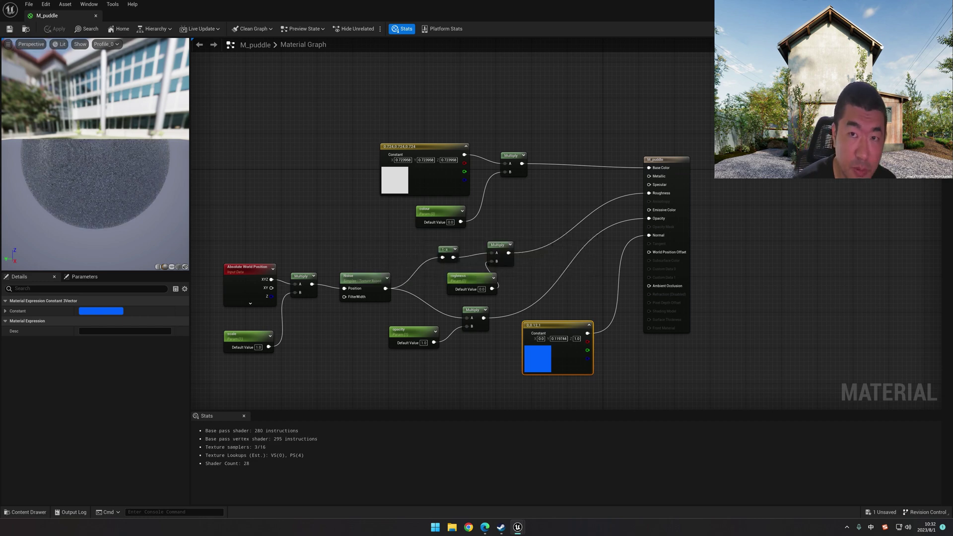
Create a material instance from M_puddle and place it as a decal on the beach ground near the vegetation
{"action": "right_click", "coordinate": [222, 379]}
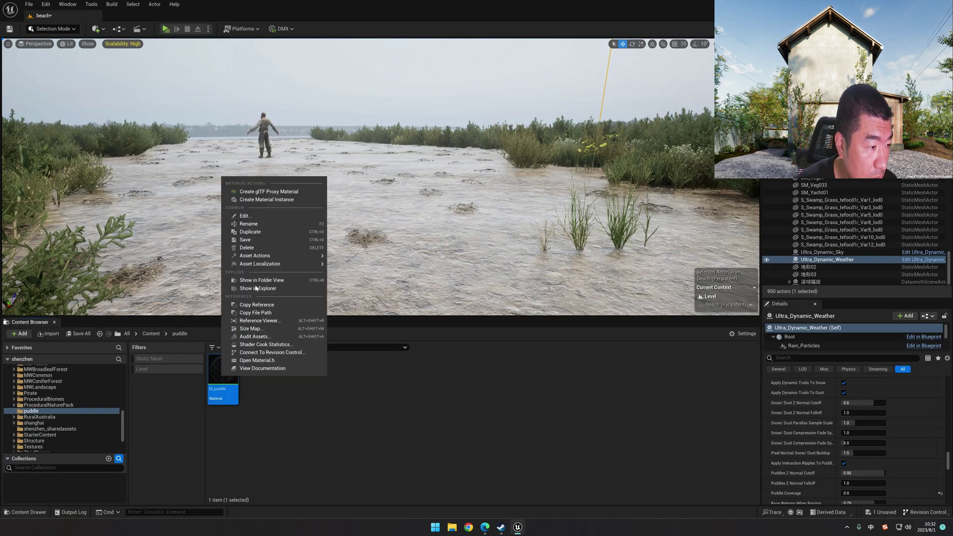
{"action": "left_click", "coordinate": [296, 199]}
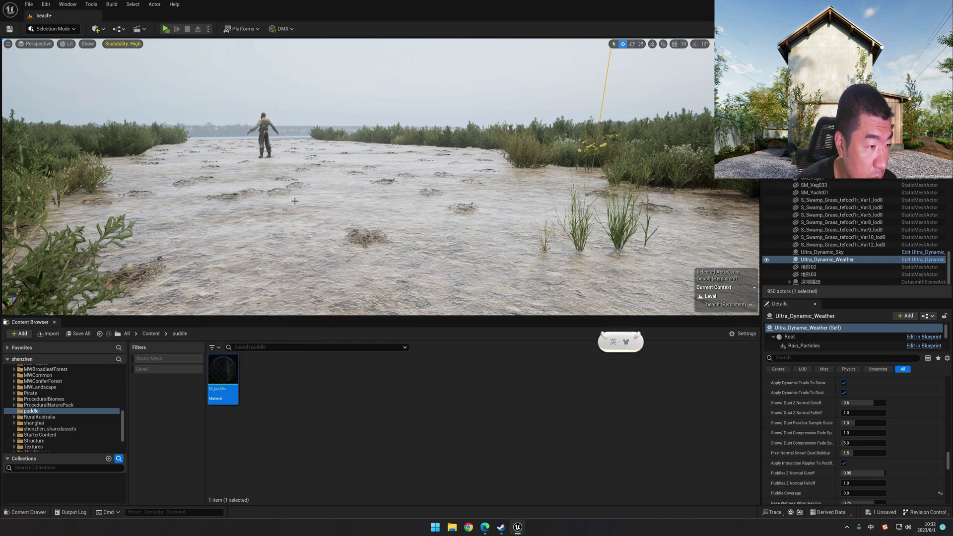
{"action": "left_click_drag", "start_coordinate": [348, 287], "coordinate": [450, 190]}
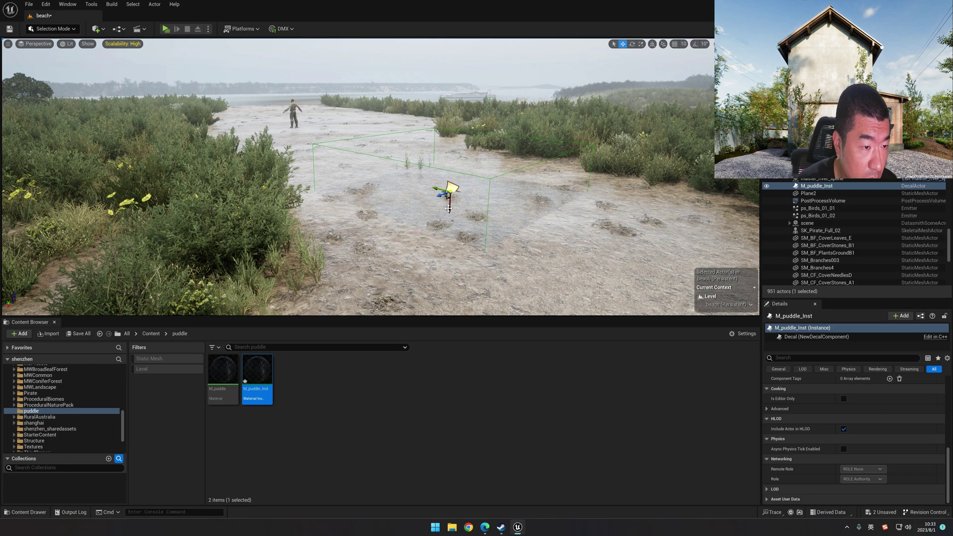
{"action": "key", "text": "f"}
{"action": "right_click_drag", "start_coordinate": [450, 191], "coordinate": [459, 232]}
{"action": "key", "text": "s"}
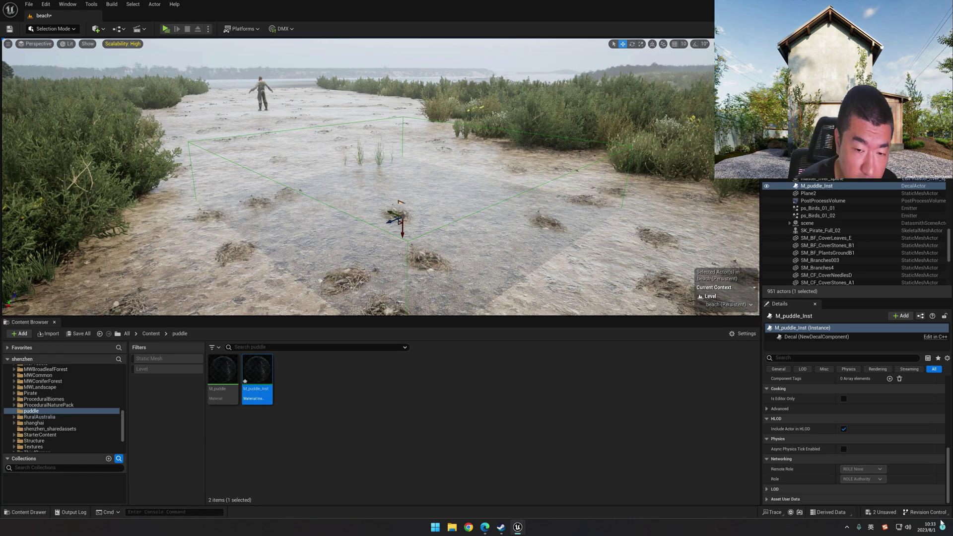
Scale the M_puddle_Inst decal actor uniformly to 10 on all three axes
{"action": "left_click_drag", "start_coordinate": [948, 471], "coordinate": [949, 404]}
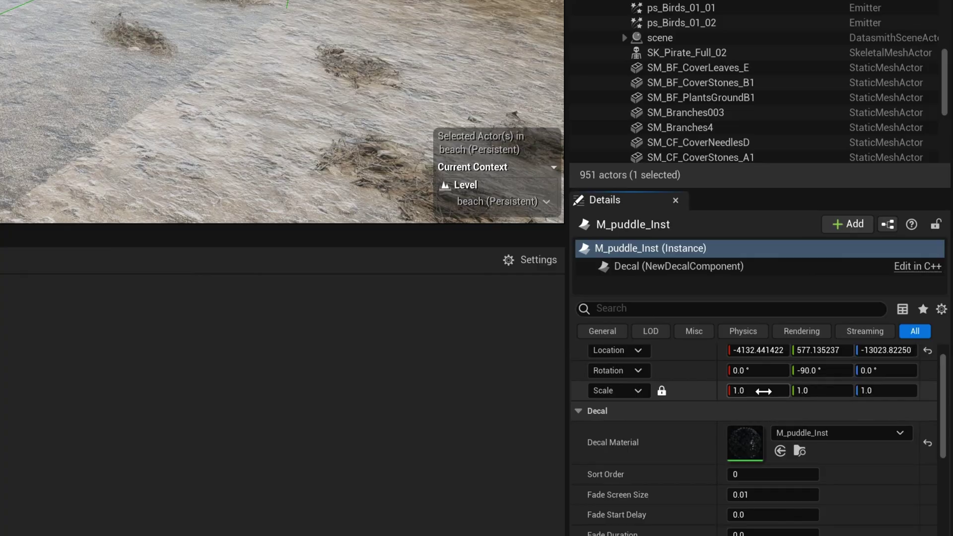
{"action": "left_click", "coordinate": [763, 391]}
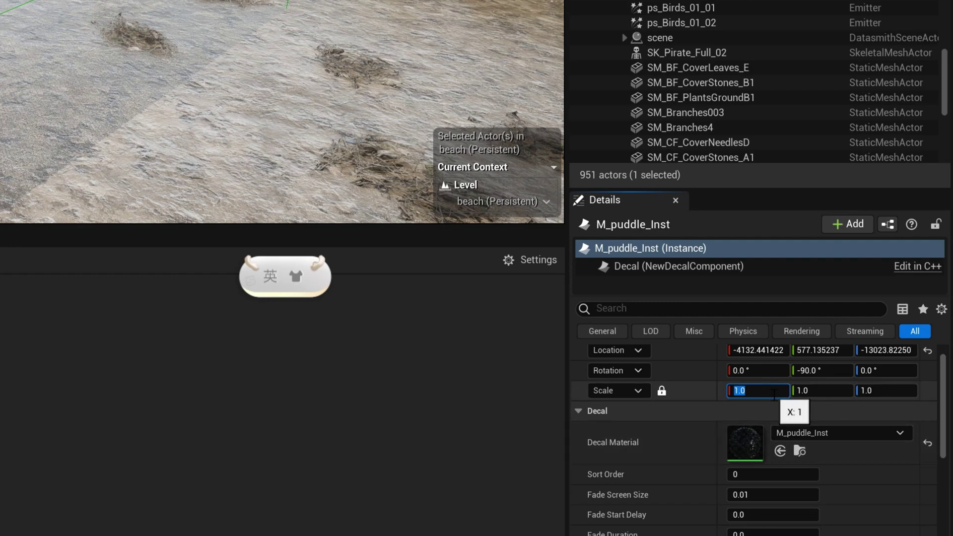
{"action": "key", "text": "Return"}
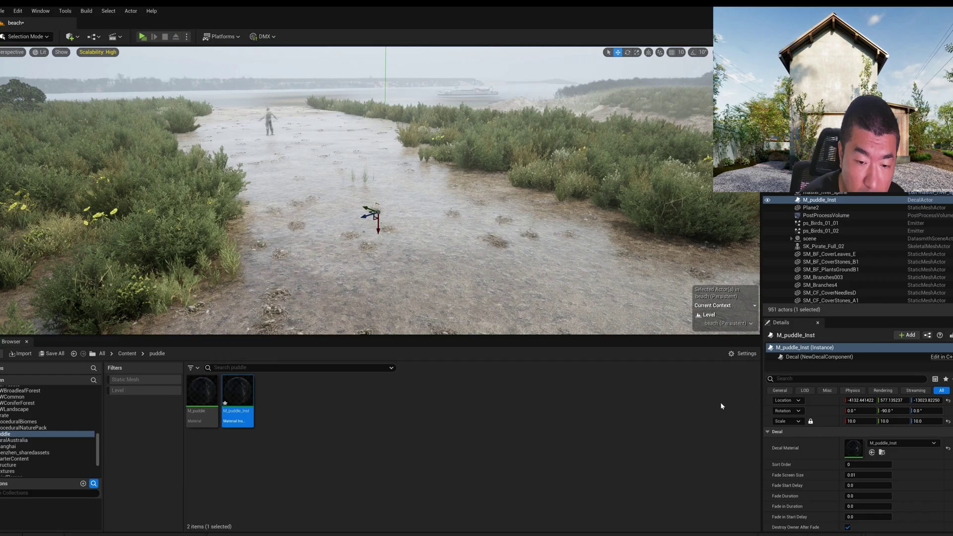
Open the decal's material instance for editing and enable its colour, opacity, roghness and scale parameter overrides
{"action": "double_click", "coordinate": [852, 448]}
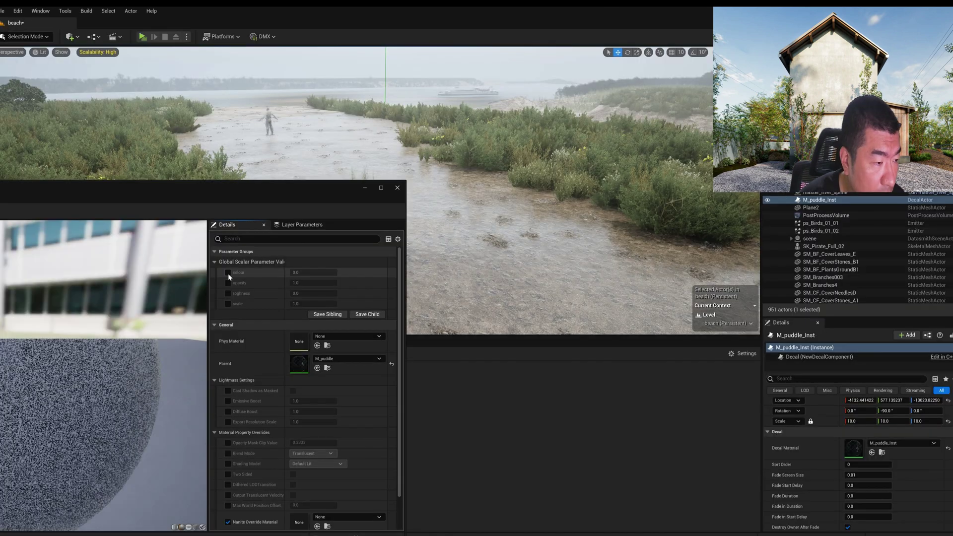
{"action": "left_click", "coordinate": [228, 272]}
{"action": "left_click", "coordinate": [228, 283]}
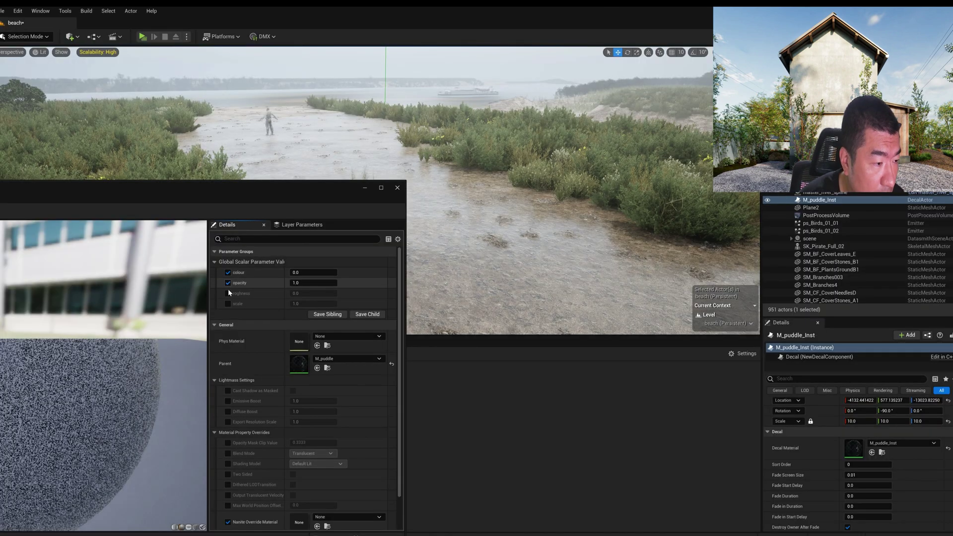
{"action": "left_click", "coordinate": [228, 294]}
{"action": "left_click", "coordinate": [228, 304]}
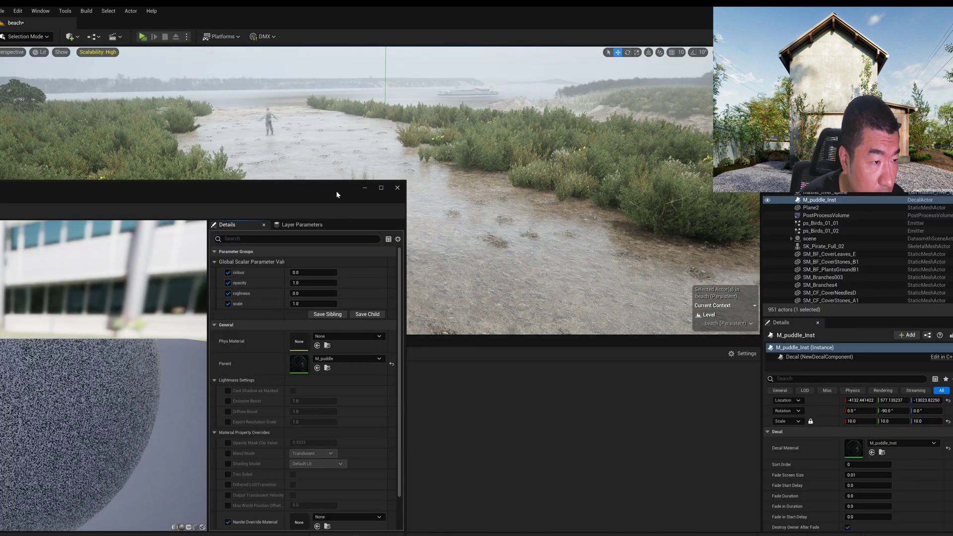
Set the material instance's scale parameter to about 0.0057 and its colour parameter to about 0.158
{"action": "left_click_drag", "start_coordinate": [336, 191], "coordinate": [236, 161]}
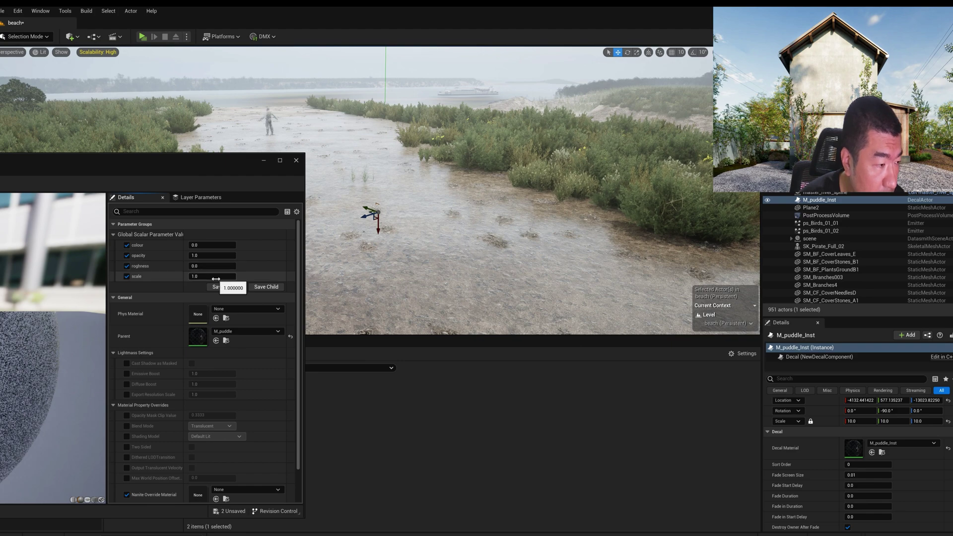
{"action": "left_click_drag", "start_coordinate": [215, 280], "coordinate": [160, 276]}
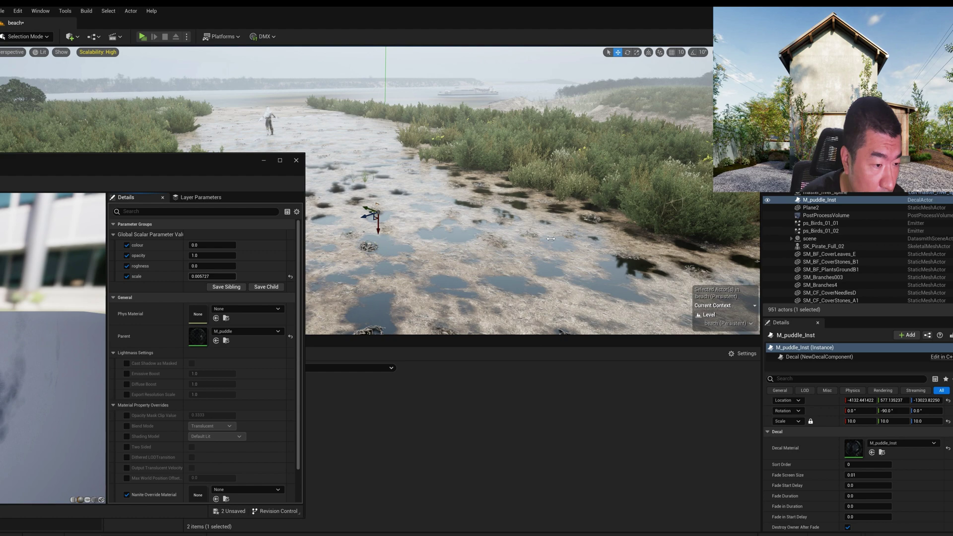
{"action": "right_click_drag", "start_coordinate": [497, 198], "coordinate": [527, 268]}
{"action": "key", "text": "w"}
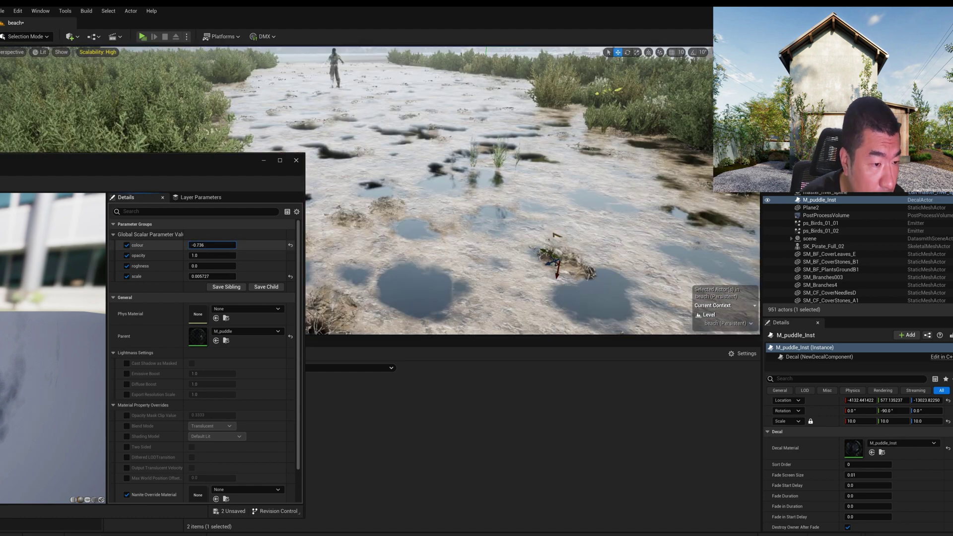
{"action": "type", "text": "0.224"}
{"action": "key", "text": "Return"}
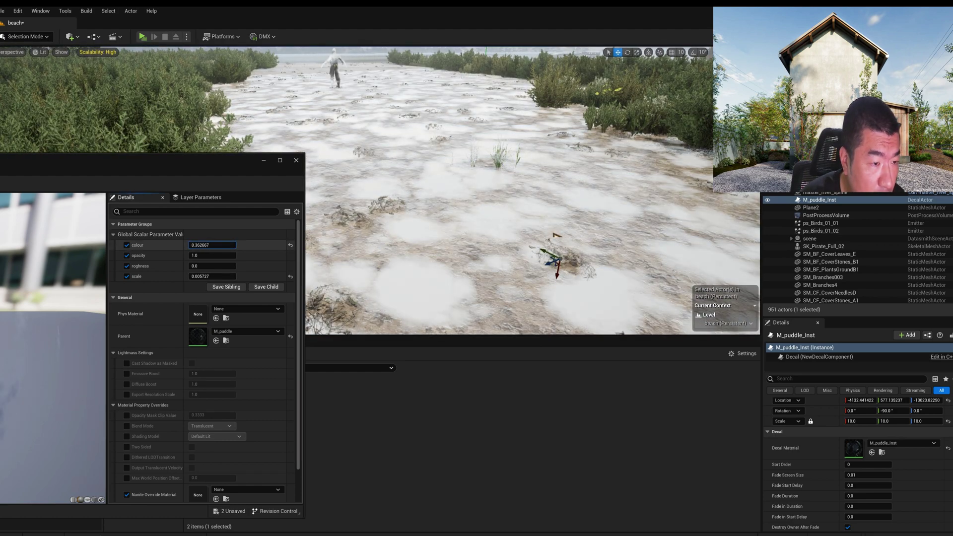
{"action": "mouse_move", "coordinate": [212, 245]}
{"action": "left_mouse_down"}
{"action": "mouse_move", "coordinate": [195, 245]}
{"action": "mouse_move", "coordinate": [220, 245]}
{"action": "mouse_move", "coordinate": [211, 245]}
{"action": "left_mouse_up"}
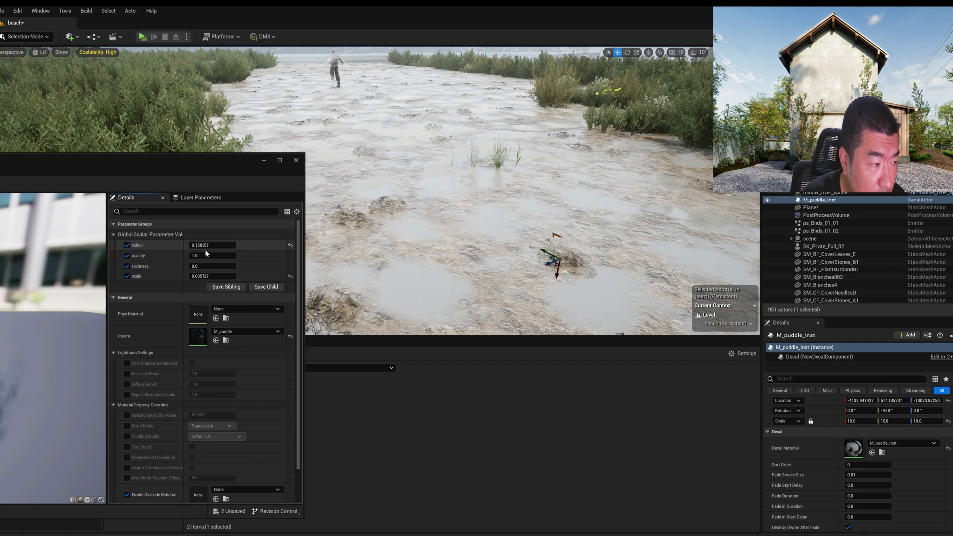
Set the material instance's opacity to about 0.85 and its roghness to about 0.208
{"action": "mouse_move", "coordinate": [207, 255]}
{"action": "left_mouse_down"}
{"action": "mouse_move", "coordinate": [233, 255]}
{"action": "mouse_move", "coordinate": [211, 255]}
{"action": "left_mouse_up"}
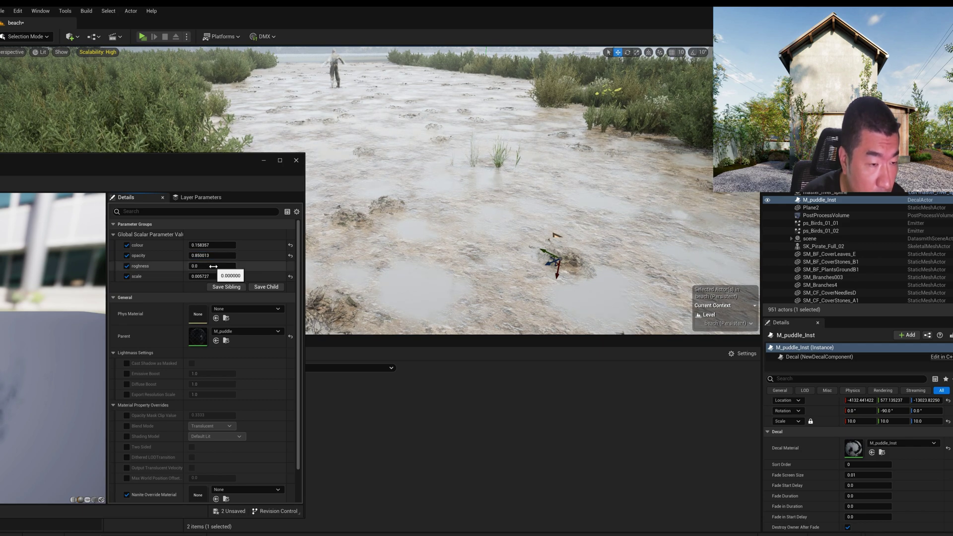
{"action": "mouse_move", "coordinate": [213, 266]}
{"action": "left_mouse_down"}
{"action": "mouse_move", "coordinate": [234, 266]}
{"action": "mouse_move", "coordinate": [216, 266]}
{"action": "left_mouse_up"}
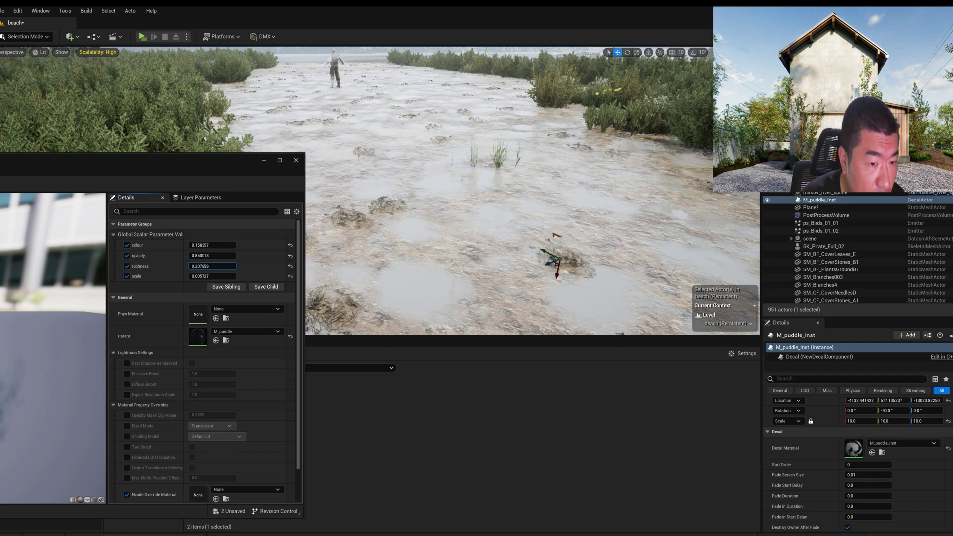
Play the level in a new window despite the SunSky compile errors and walk forward across the puddles on the beach
{"action": "mouse_move", "coordinate": [447, 198]}
{"action": "right_mouse_down"}
{"action": "mouse_move", "coordinate": [448, 268]}
{"action": "mouse_move", "coordinate": [448, 214]}
{"action": "right_mouse_up"}
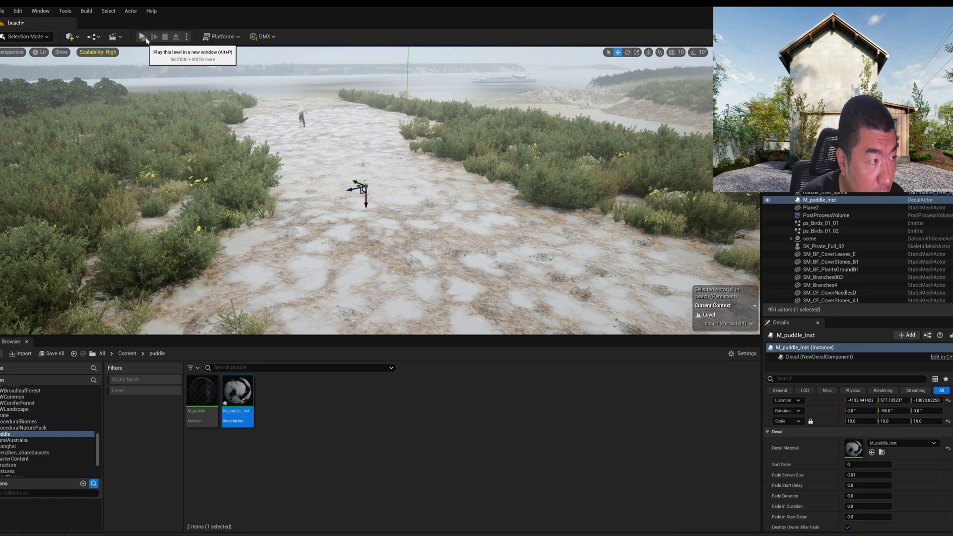
{"action": "left_click", "coordinate": [142, 37]}
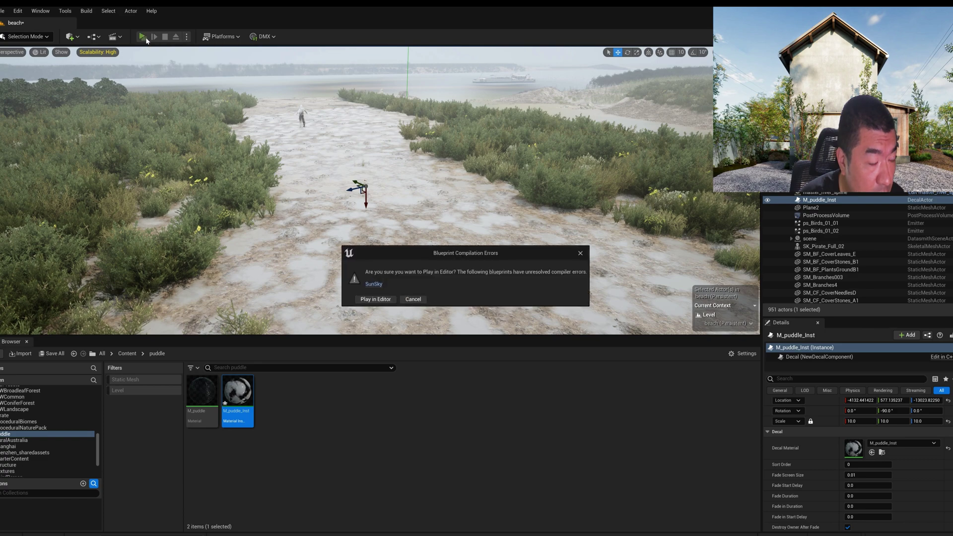
{"action": "left_click", "coordinate": [376, 300]}
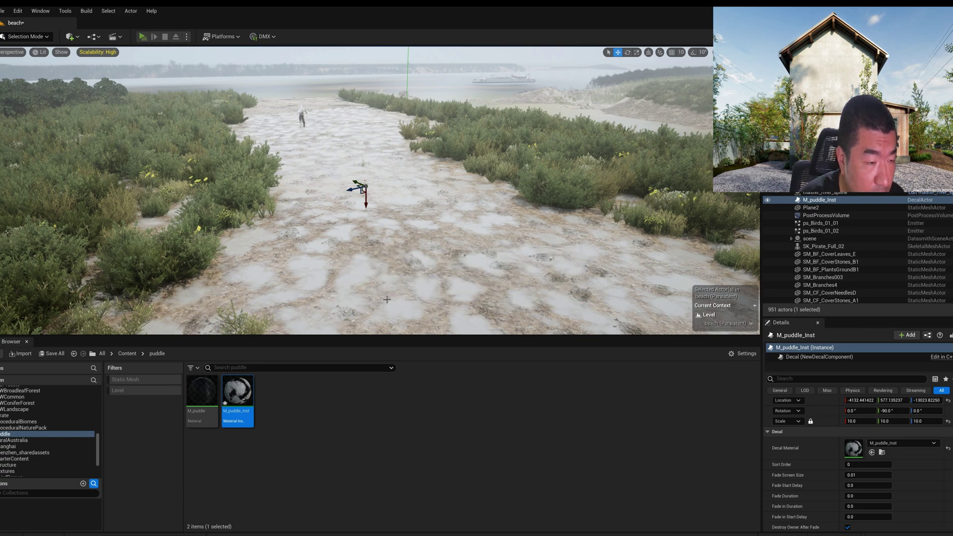
{"action": "key", "text": "w"}
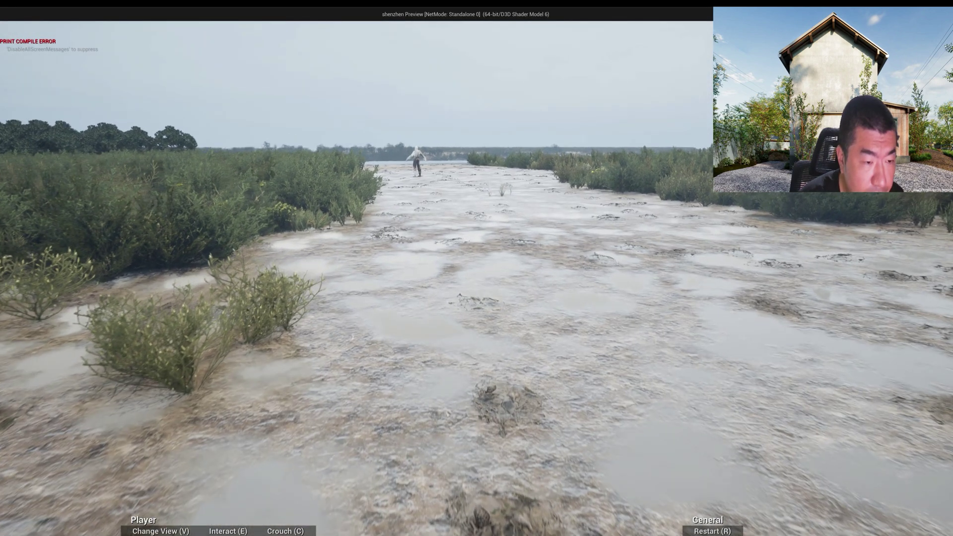
{"action": "key", "text": "w"}
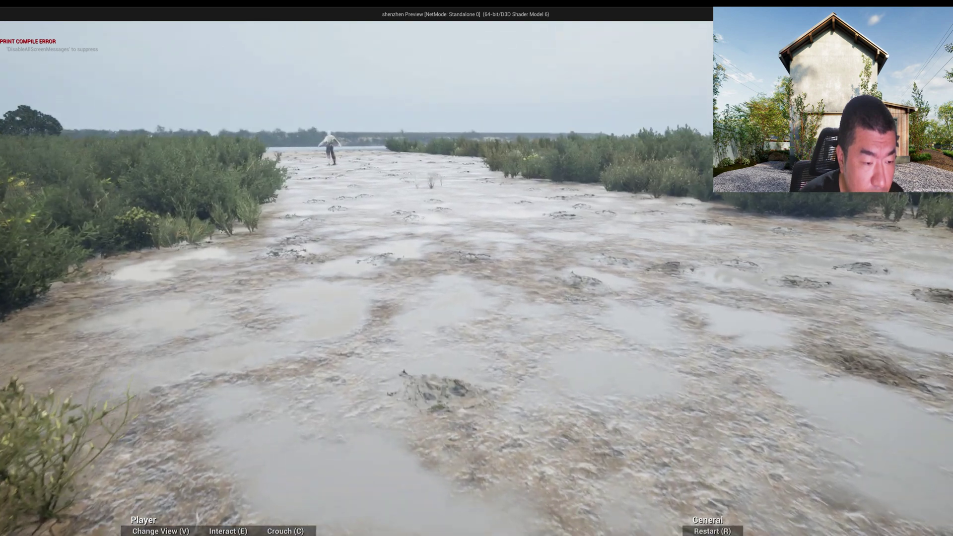